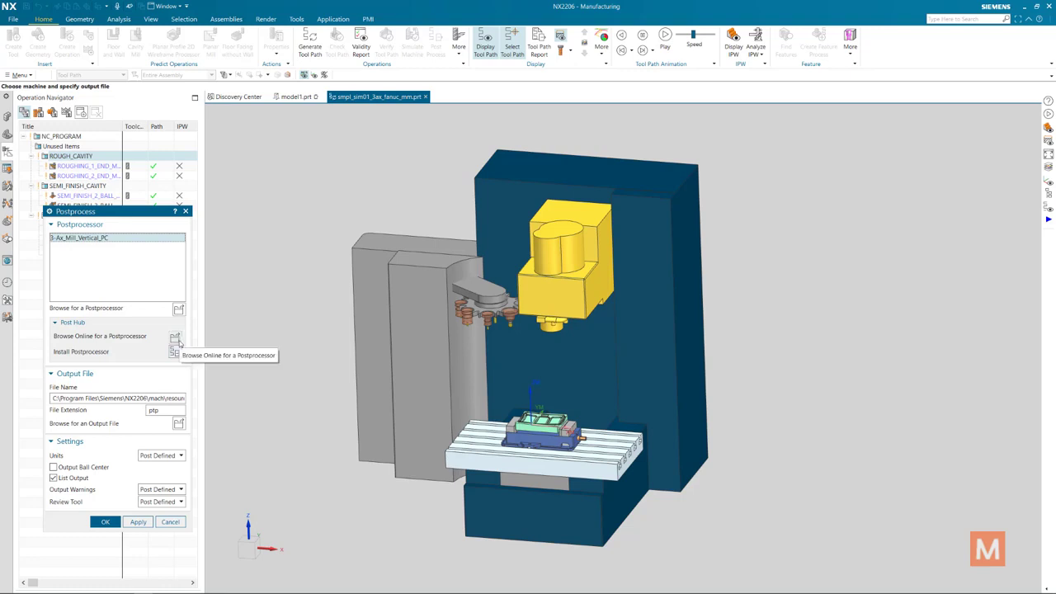
- Try to browse online for a postprocessor through Post Hub, and close the Postprocess dialog
click(176, 339)
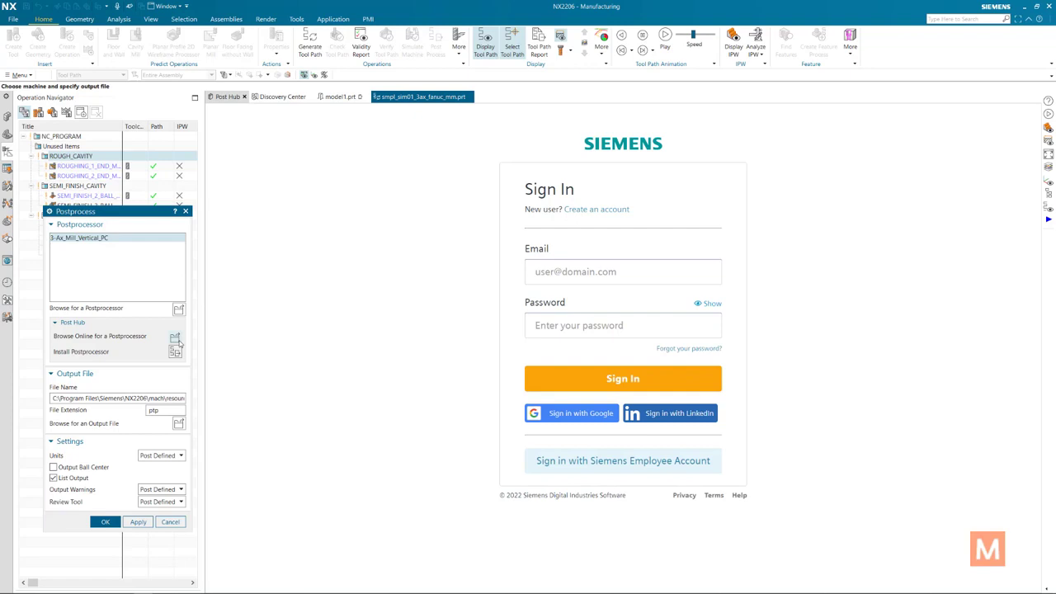
click(186, 212)
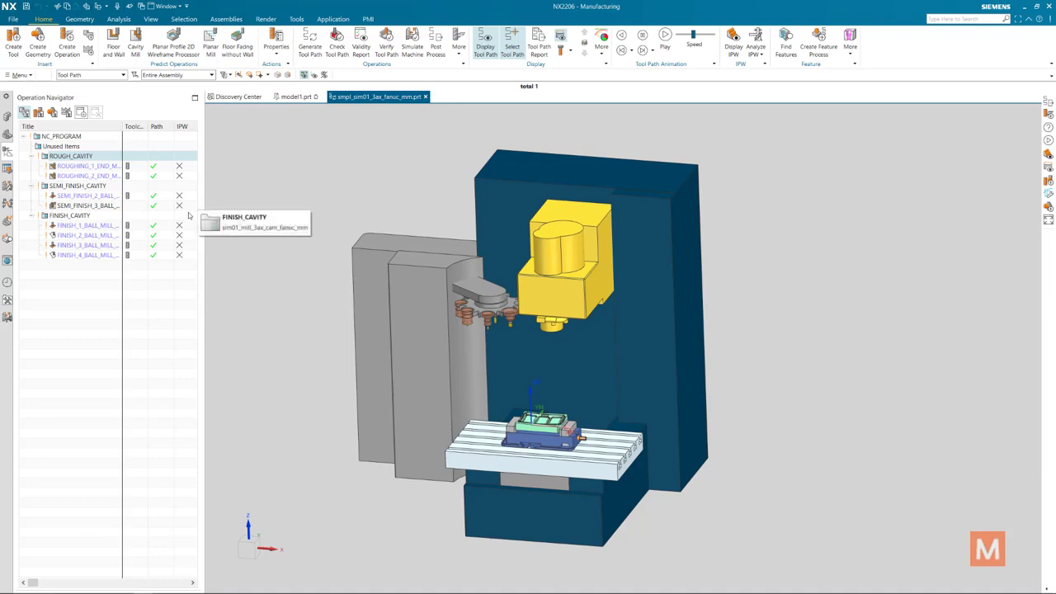
- Switch to the Post Hub website in Chrome and filter the machine kits by the SMKS license
key(alt+Tab)
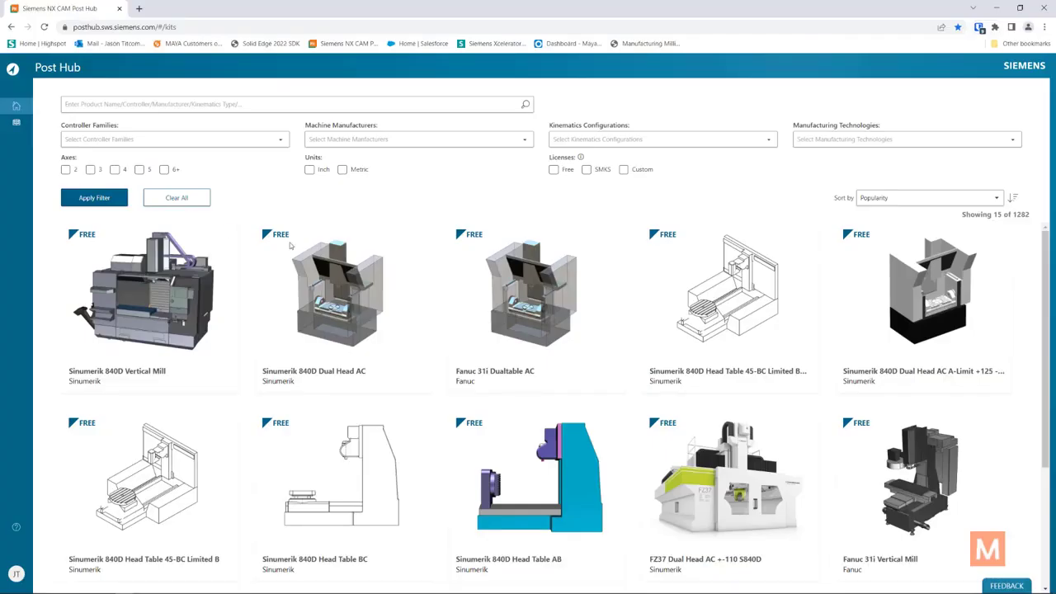
click(587, 170)
click(95, 198)
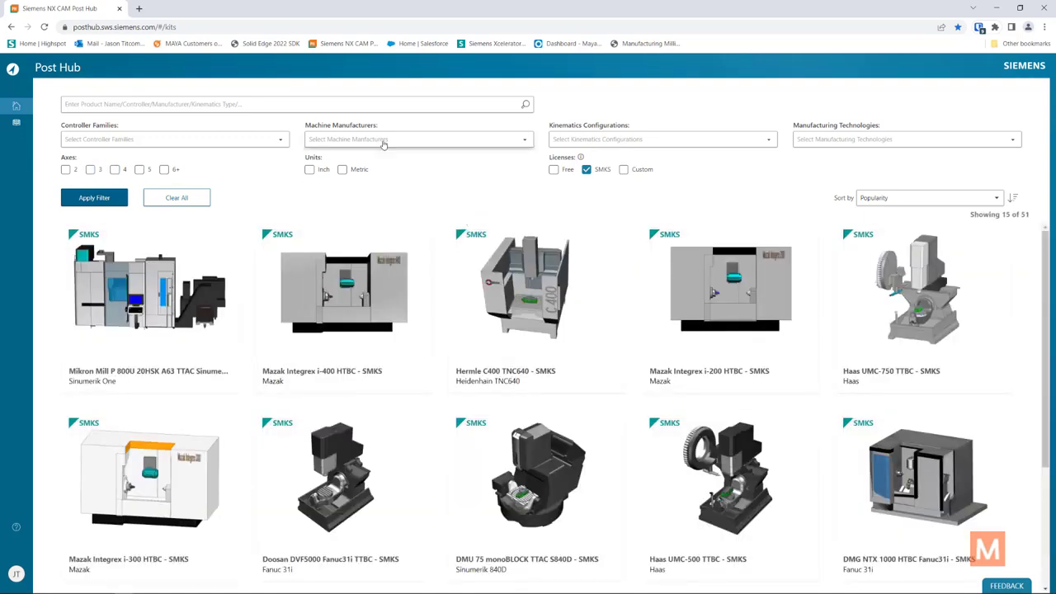
- Download the Haas UMC-750 TTBC - SMKS kit and save its zip file in the Downloads folder
mouse_move(608, 238)
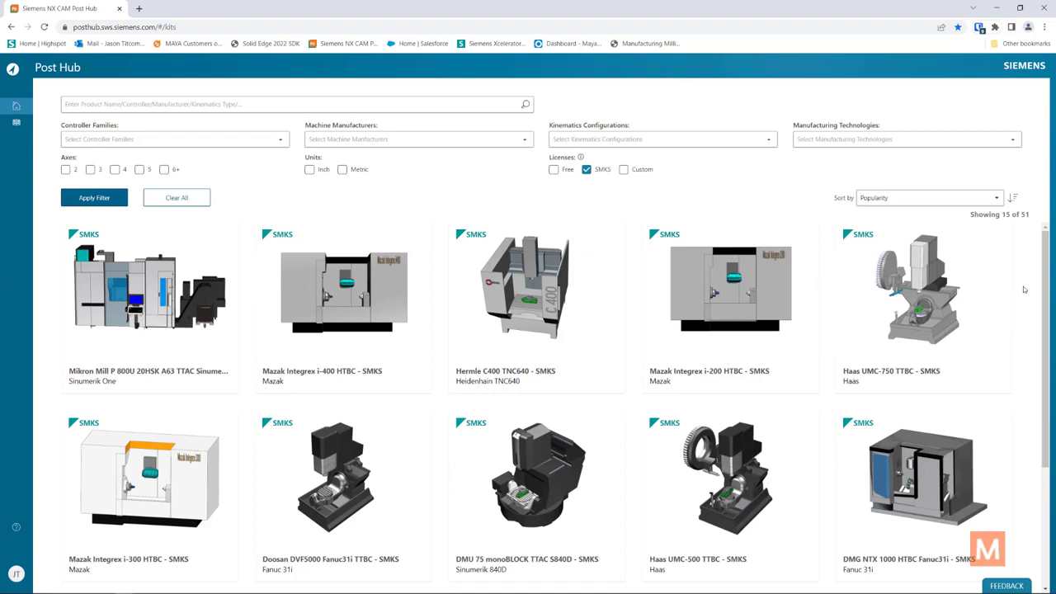
mouse_move(925, 311)
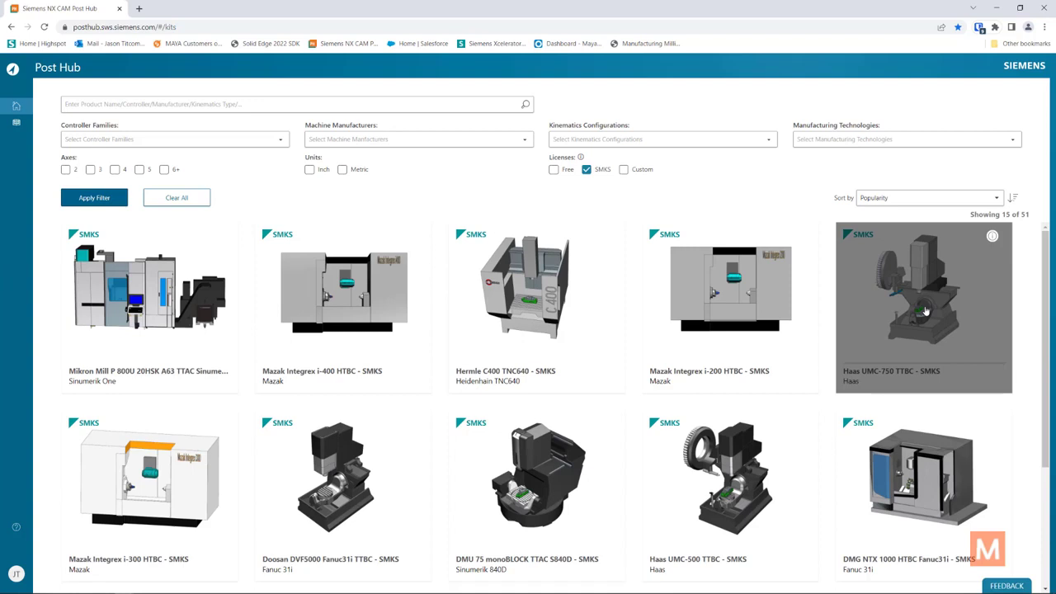
click(926, 311)
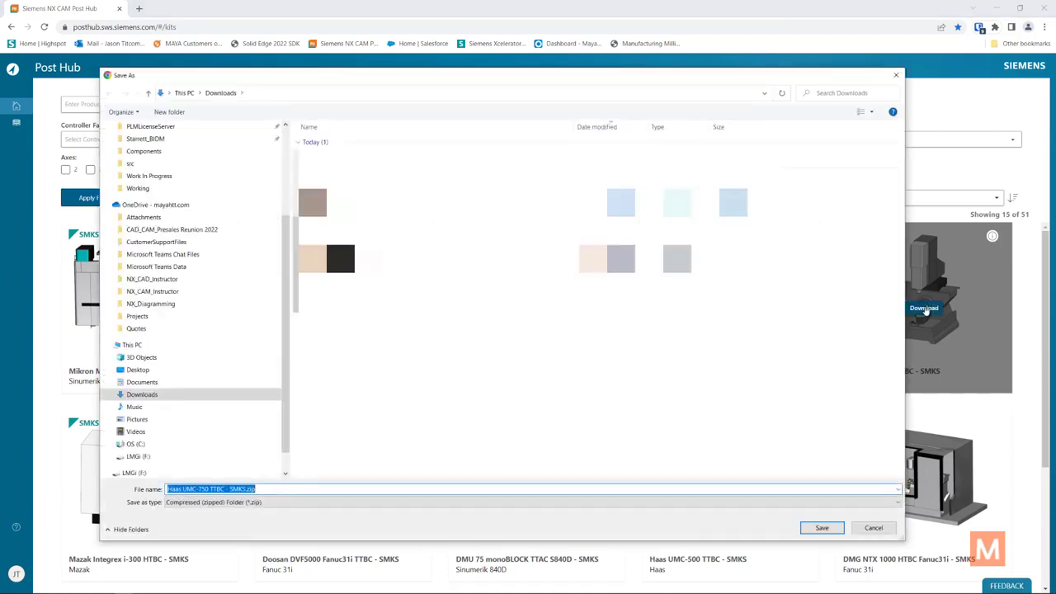
click(821, 528)
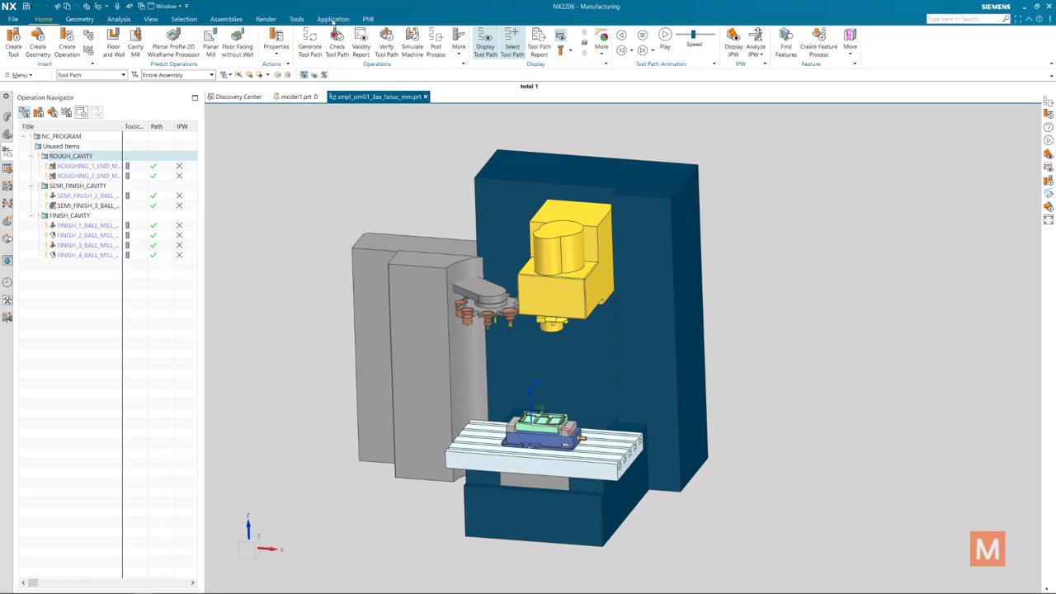
- Switch back to NX and close the smpl_sim01_3ax_fanuc_mm.prt assembly together with its components
click(332, 19)
click(263, 48)
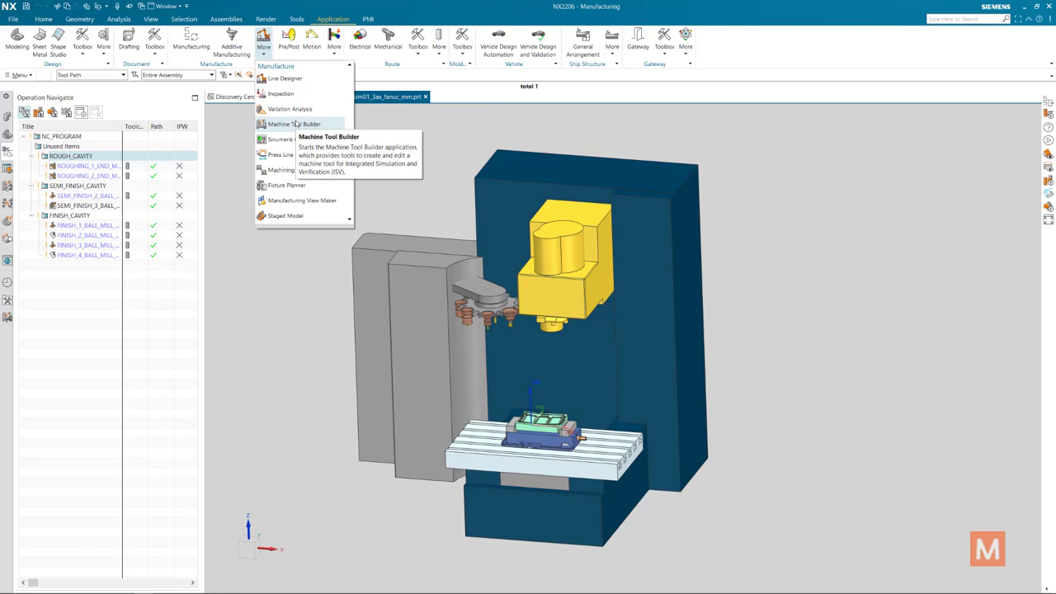
click(425, 97)
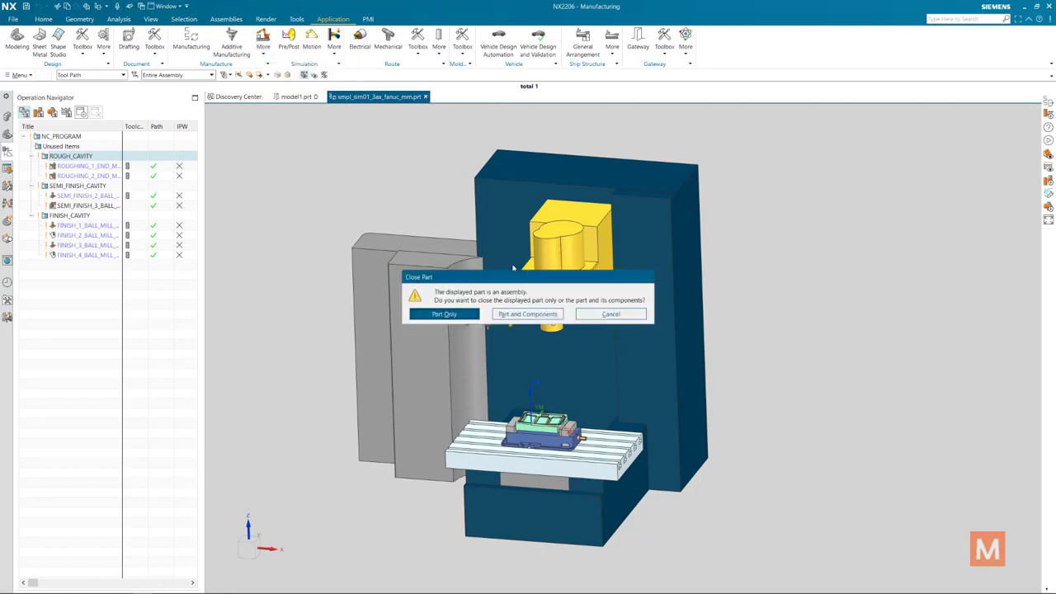
click(519, 314)
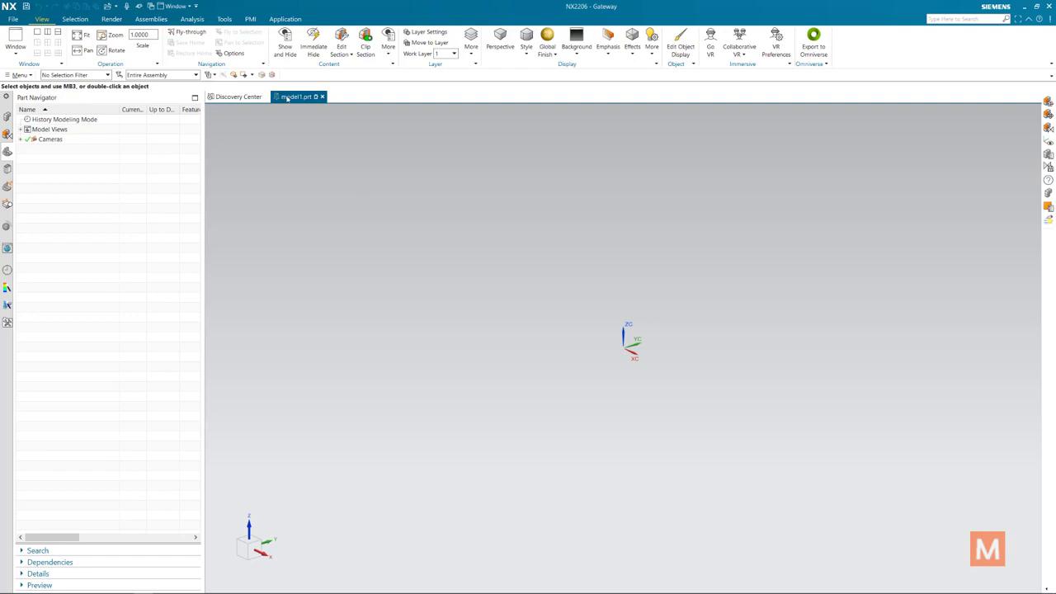
- Start the Machine Tool Builder application for model1.prt
click(282, 20)
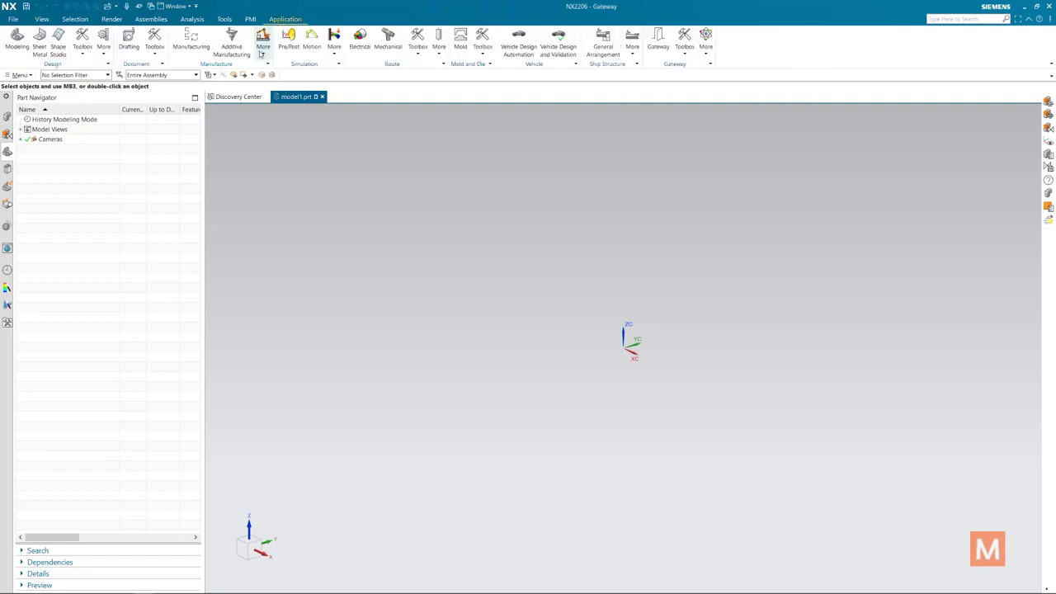
click(264, 53)
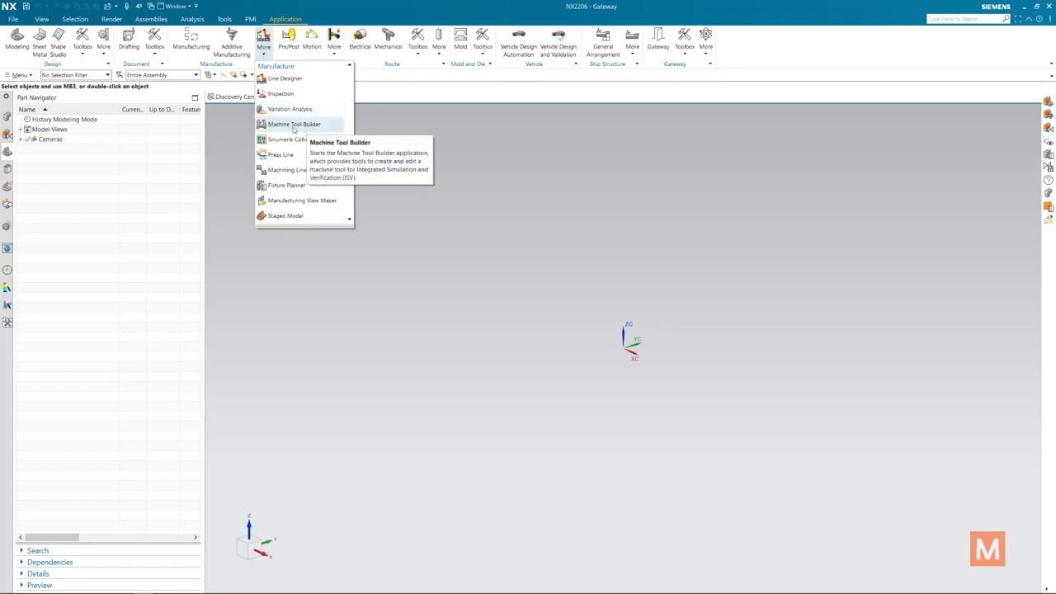
click(293, 125)
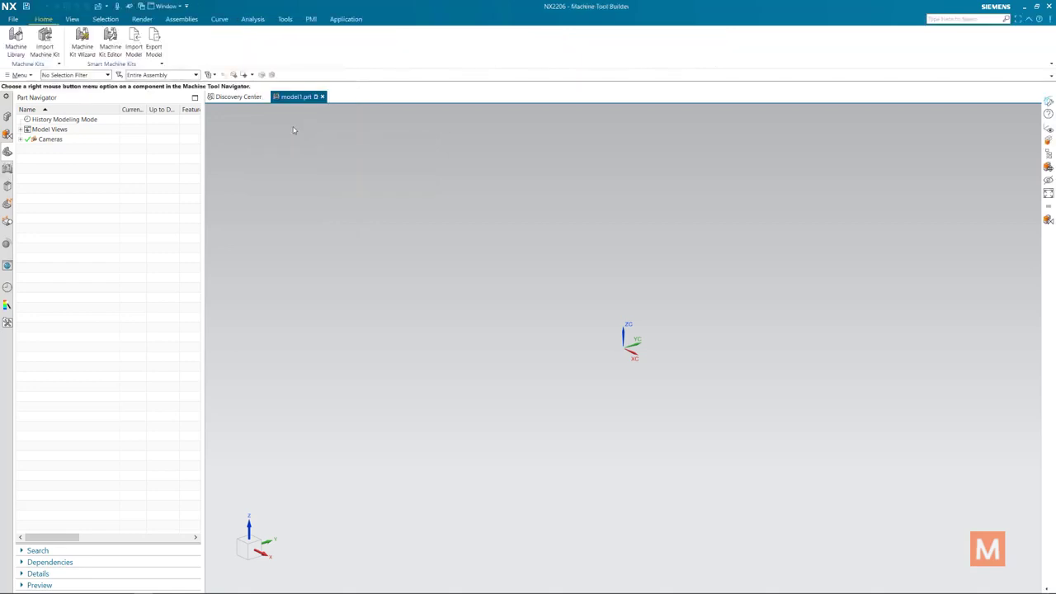
- Look through the available machines in the Machine Tool Library and close it
click(21, 54)
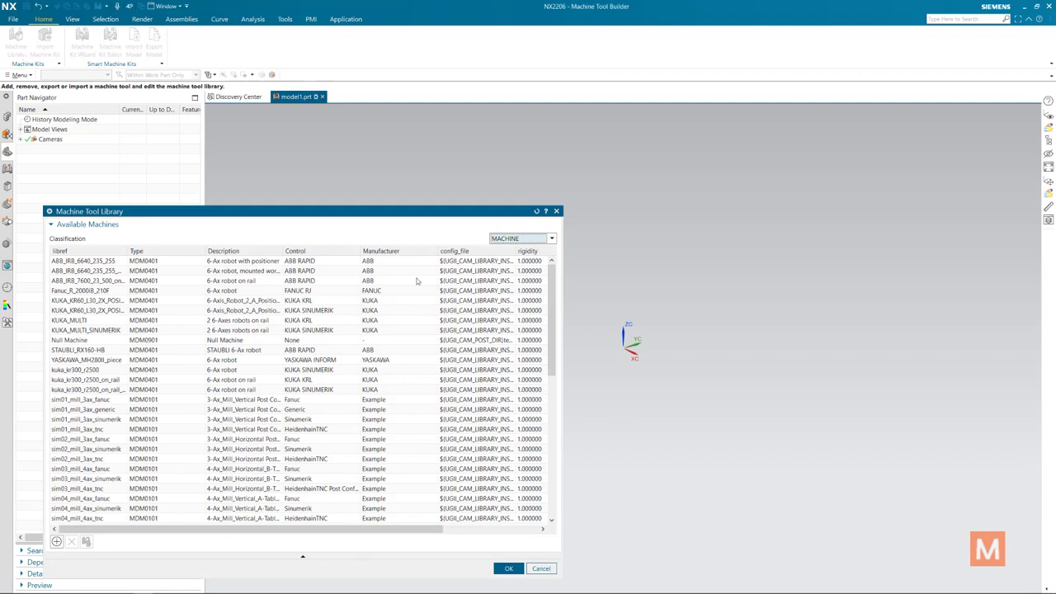
drag(549, 294, 564, 271)
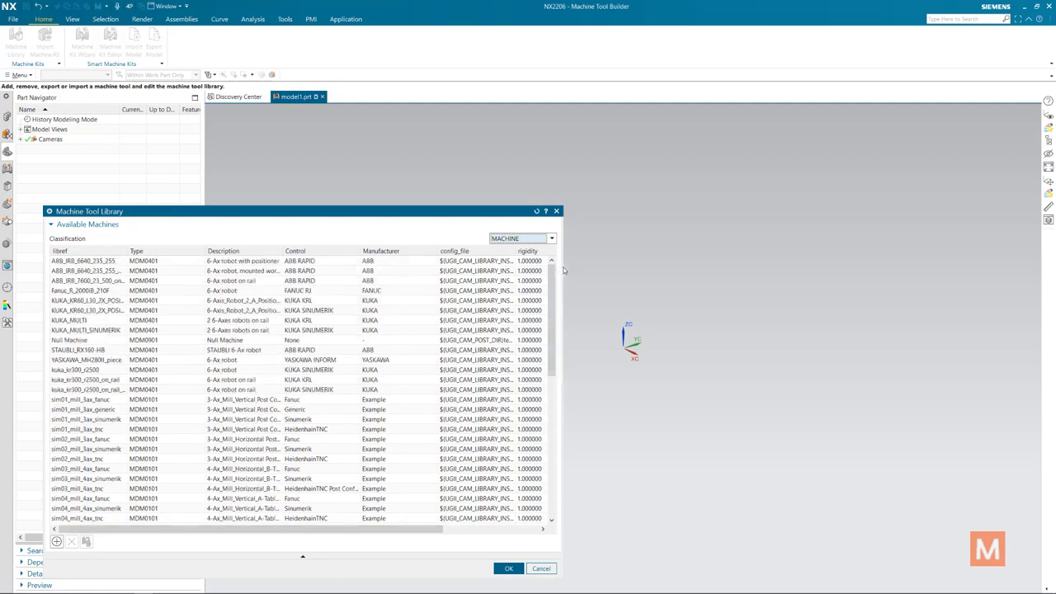
click(557, 211)
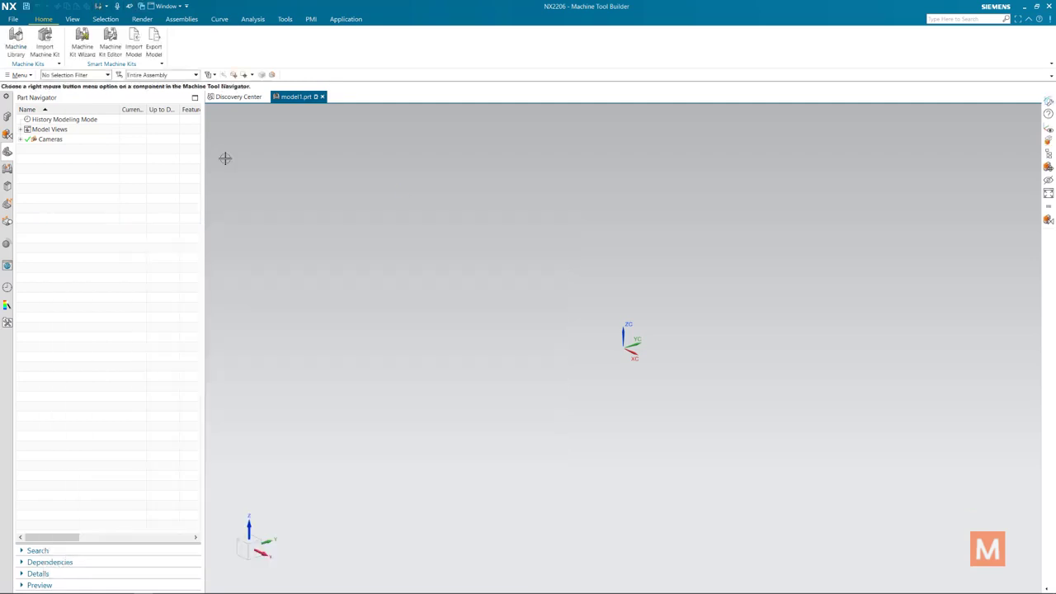
- Start a machine kit import, filter for ZIP files and choose Haas UMC-750 TTBC - SMKS.zip from Downloads
click(43, 54)
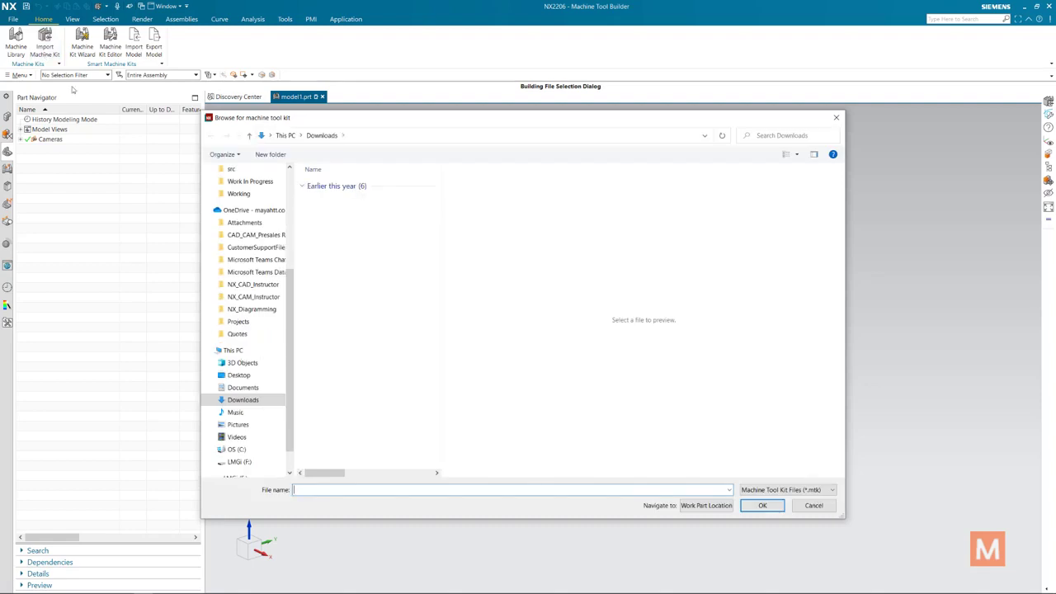
click(808, 490)
click(782, 511)
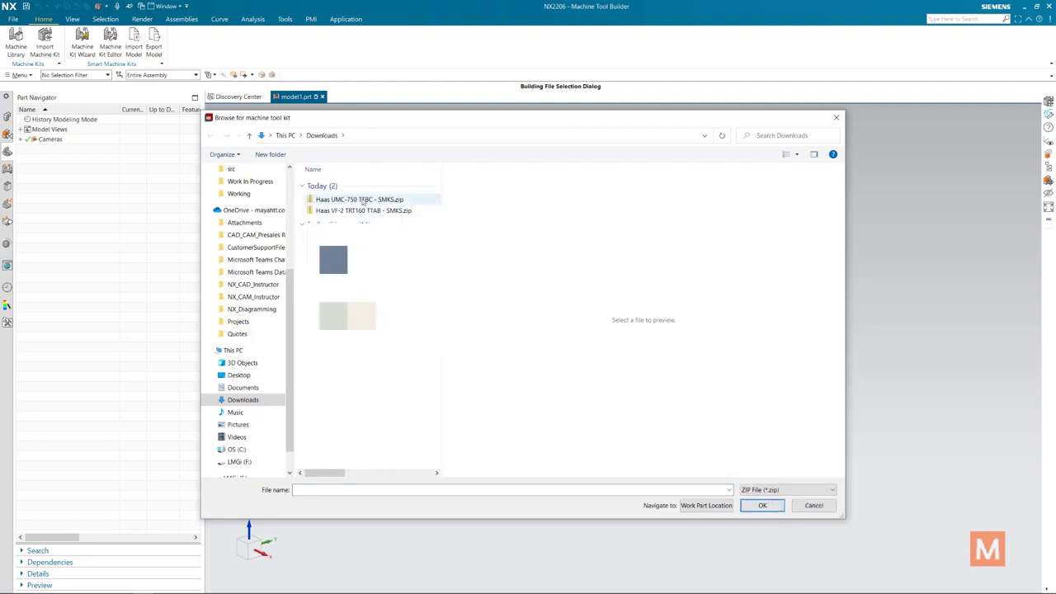
click(363, 201)
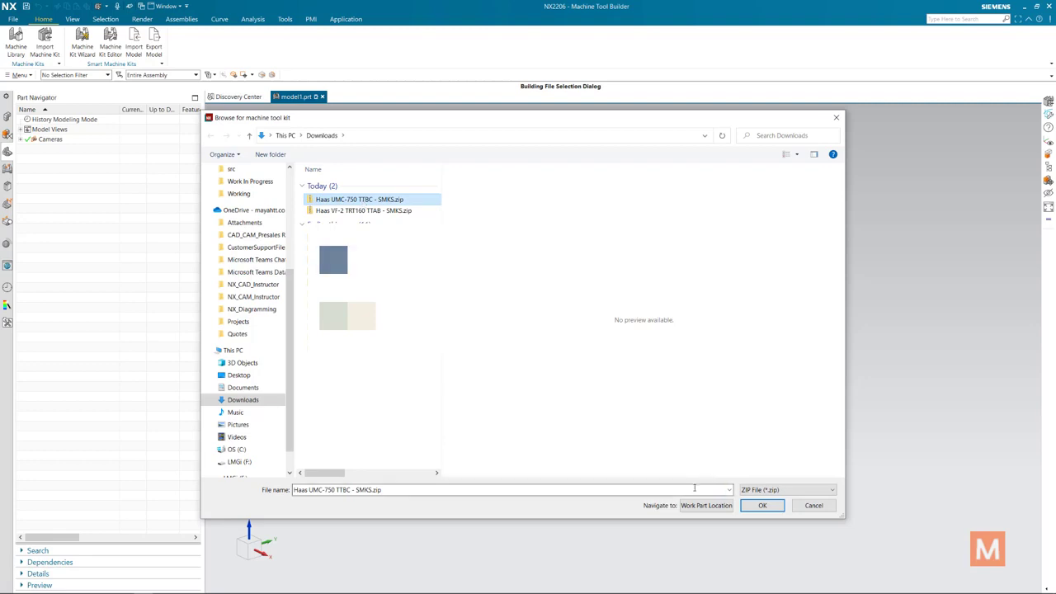
click(760, 505)
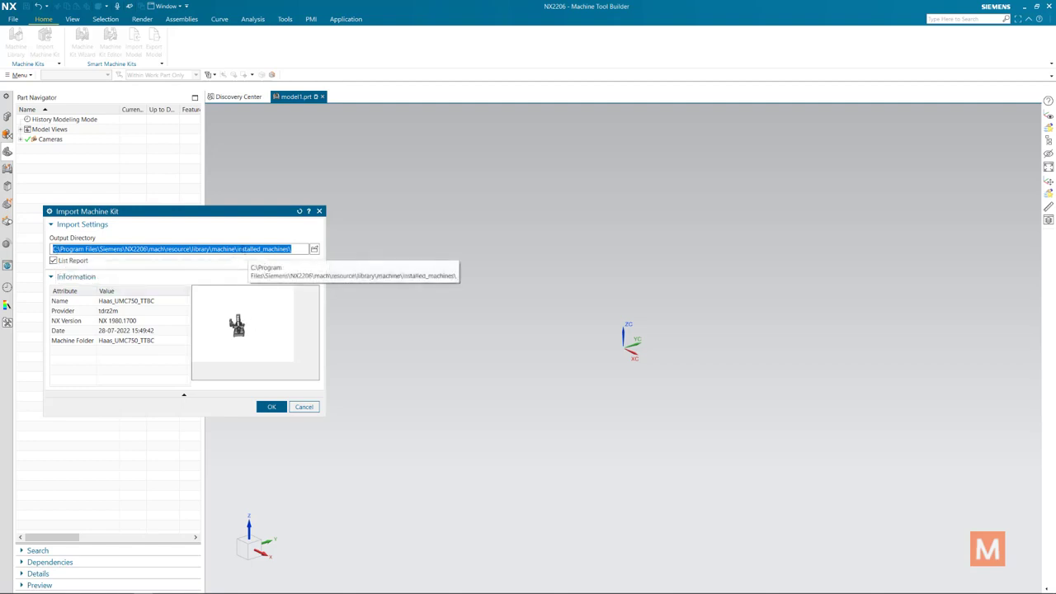
- Copy the output directory path and import the Haas_UMC750_TTBC machine kit into the installed_machines folder
right_click(247, 250)
click(264, 281)
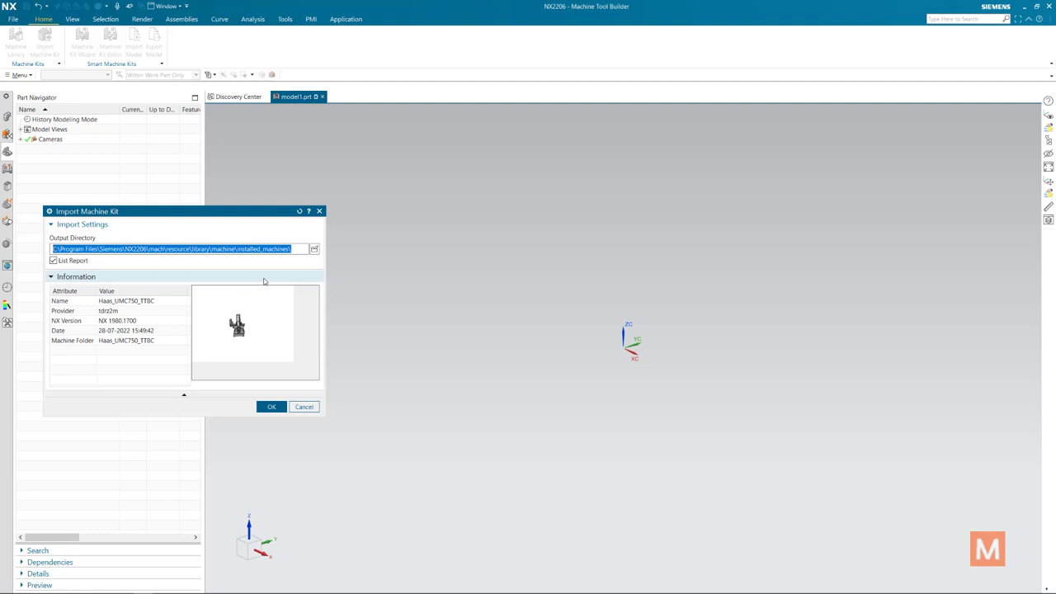
click(273, 407)
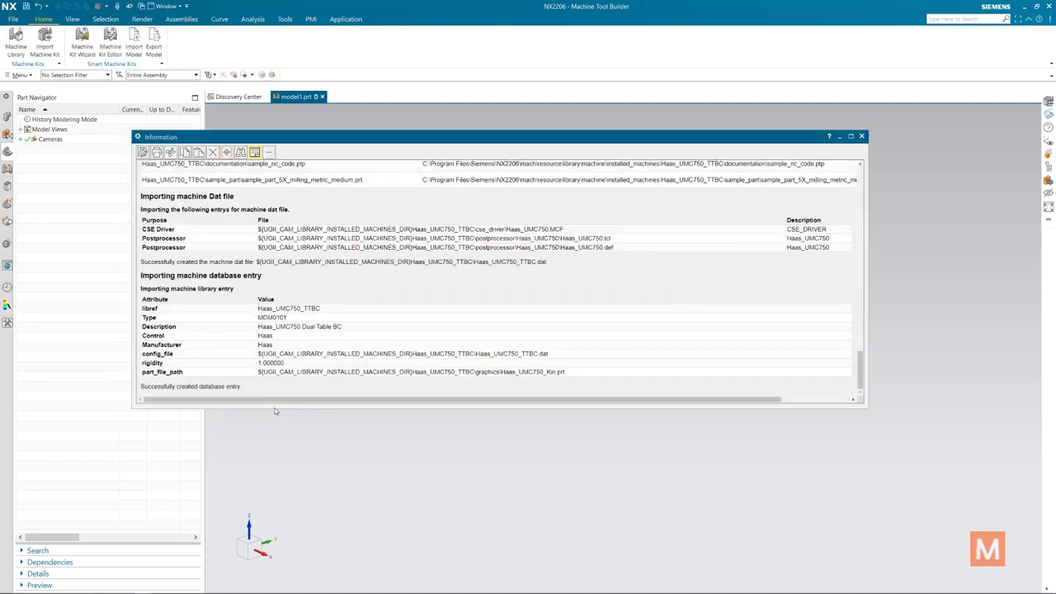
- Review the machine kit import report, including the imported files, dat file and database entries, and close it
drag(276, 411, 276, 469)
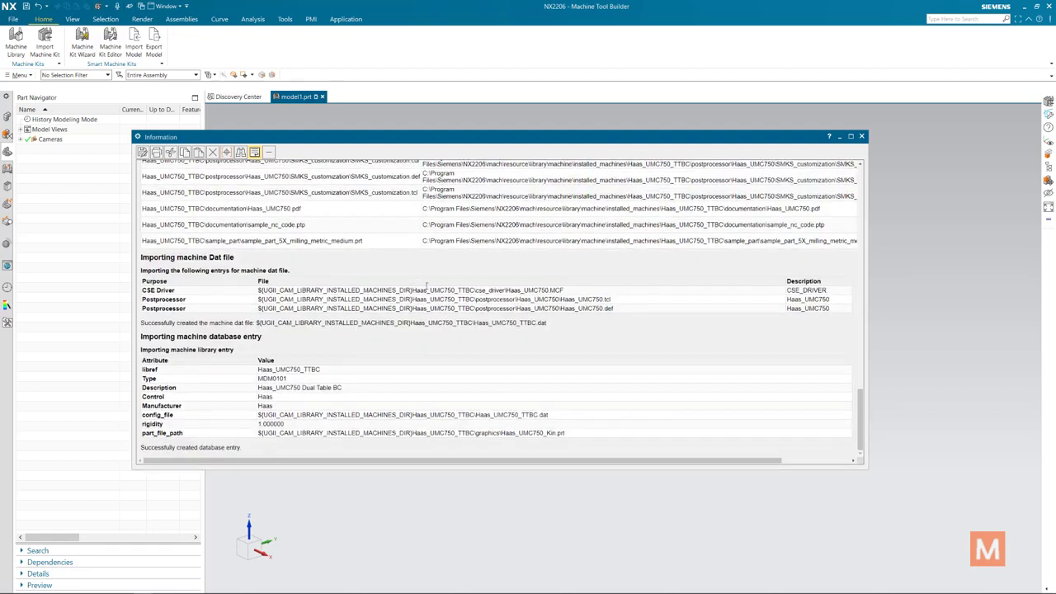
scroll(427, 286, up, 3)
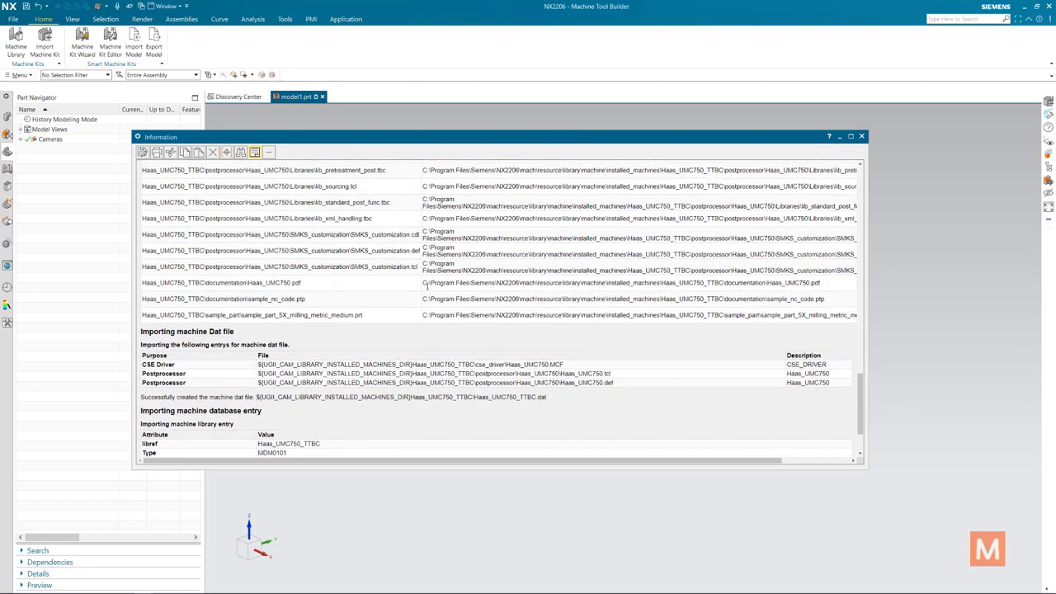
scroll(427, 286, up, 2)
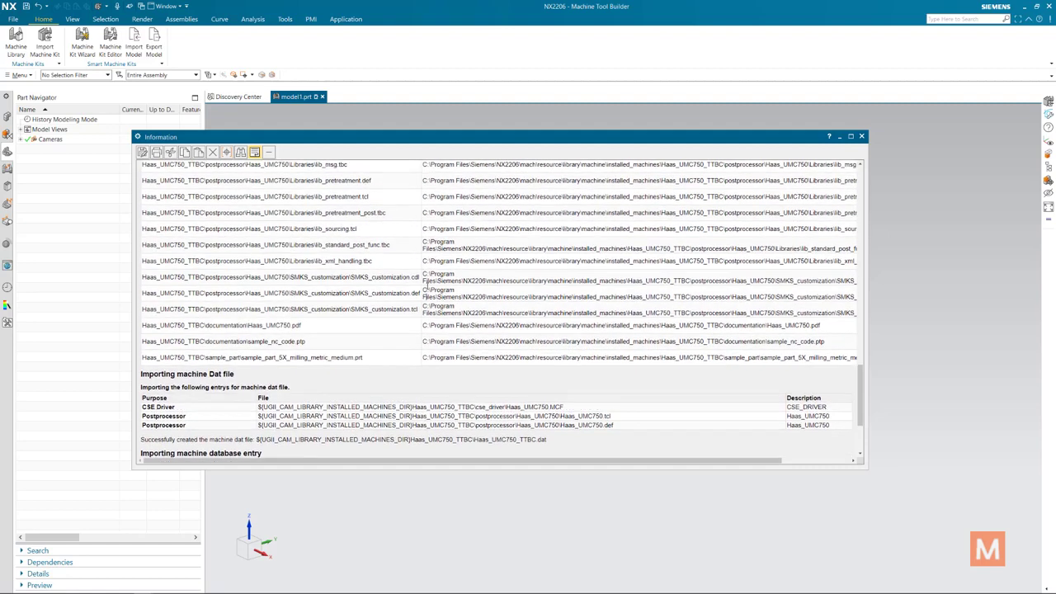
scroll(327, 395, down, 5)
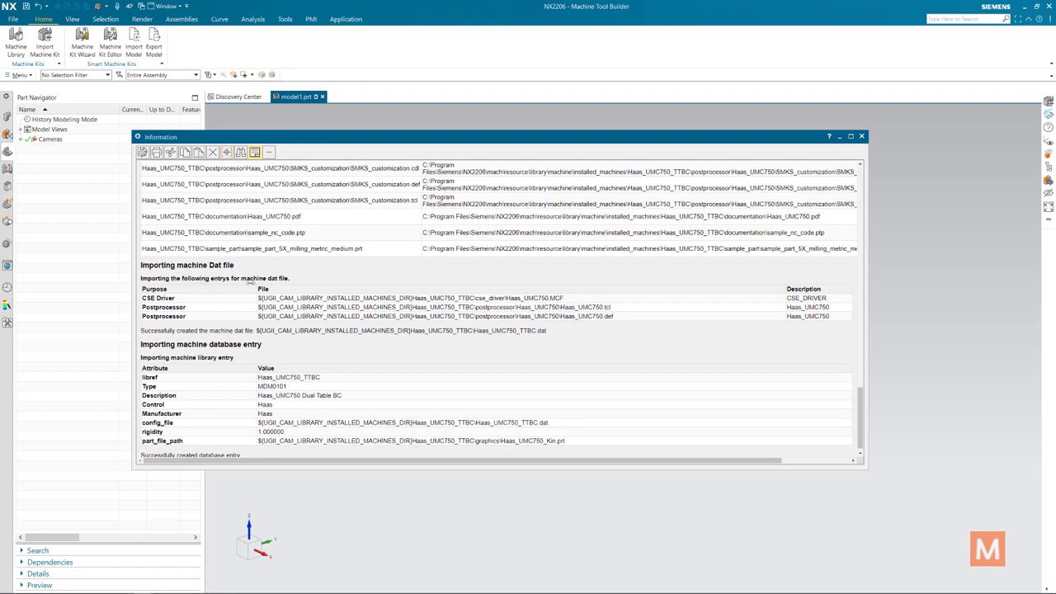
scroll(347, 350, down, 1)
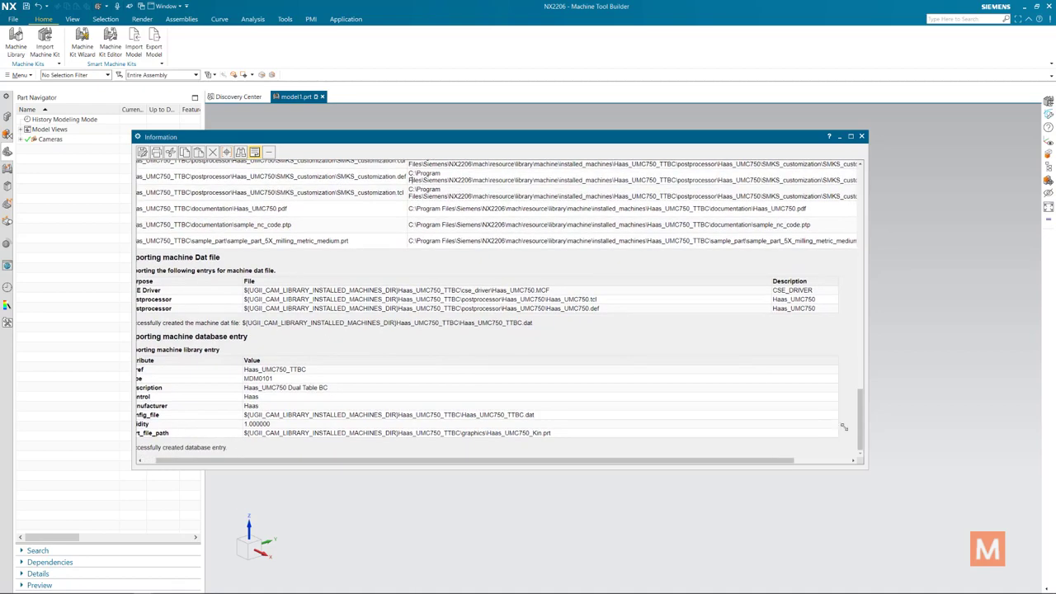
drag(859, 420, 859, 201)
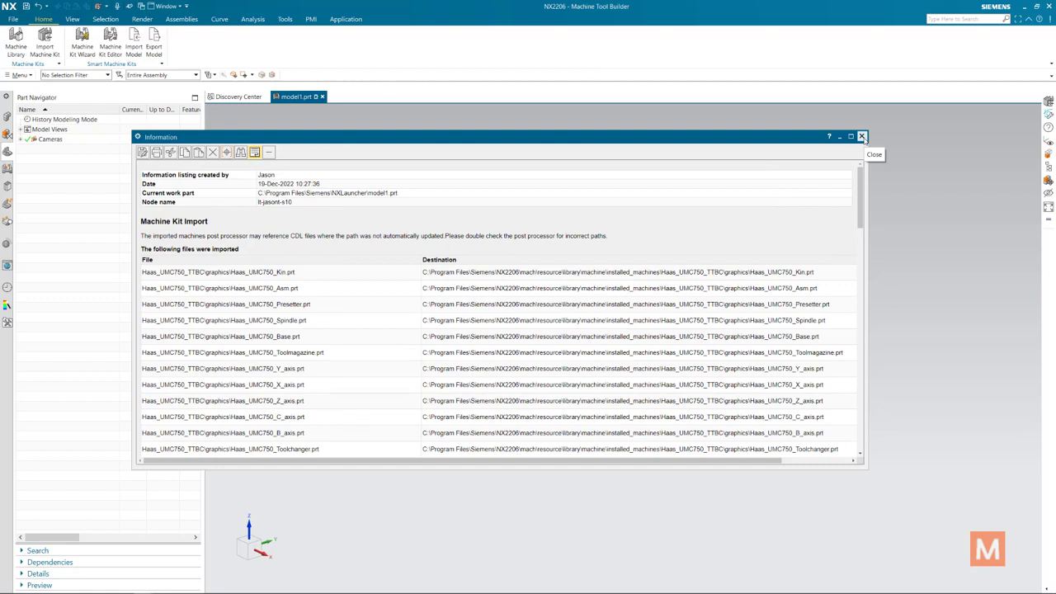
click(861, 136)
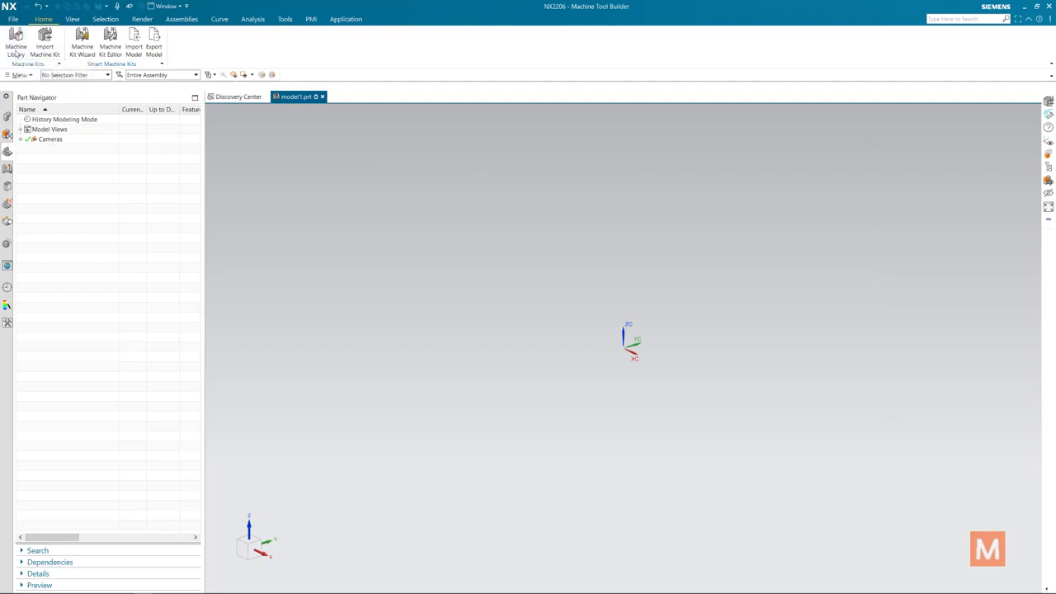
- Find the imported Haas_UMC750_TTBC machine in the Machine Tool Library and close the library
click(16, 49)
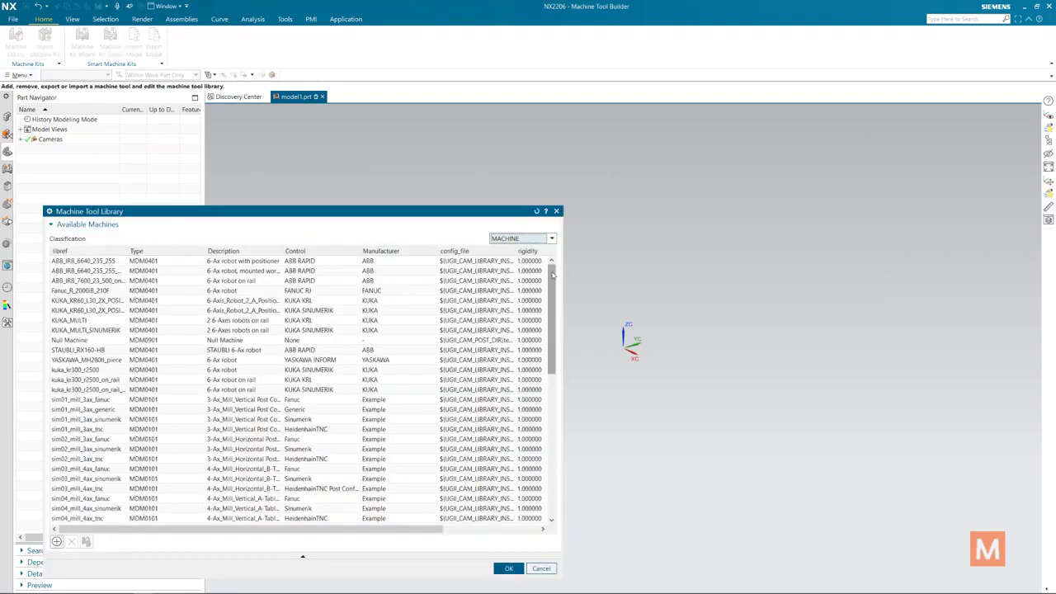
drag(553, 275, 553, 420)
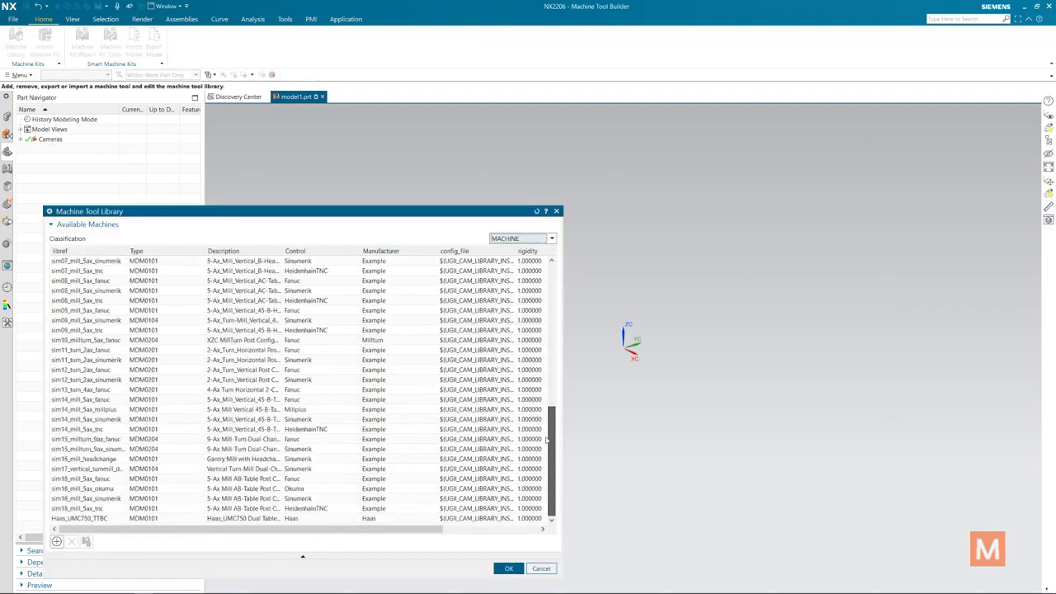
click(91, 518)
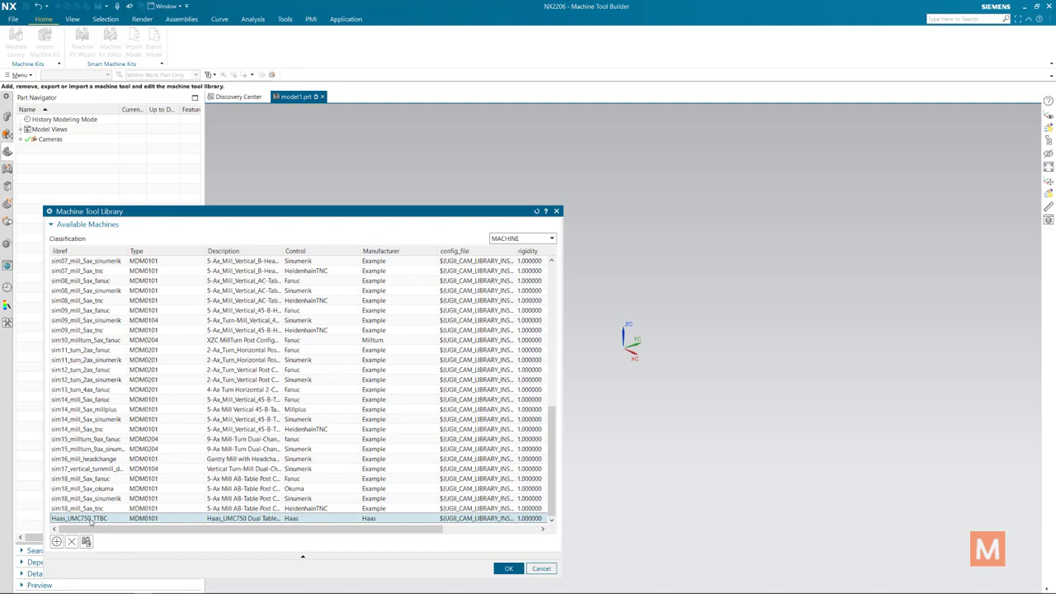
click(557, 212)
- Switch to File Explorer, open the Haas_UMC750_TTBC documentation folder in installed_machines and preview Haas_UMC750.pdf
key(alt+Tab)
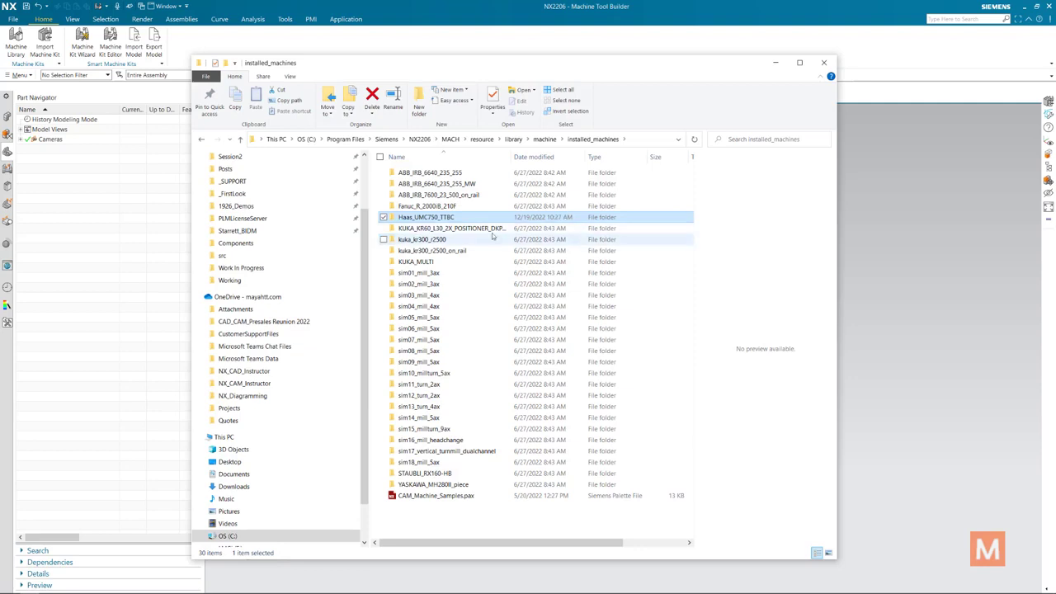
mouse_move(400, 220)
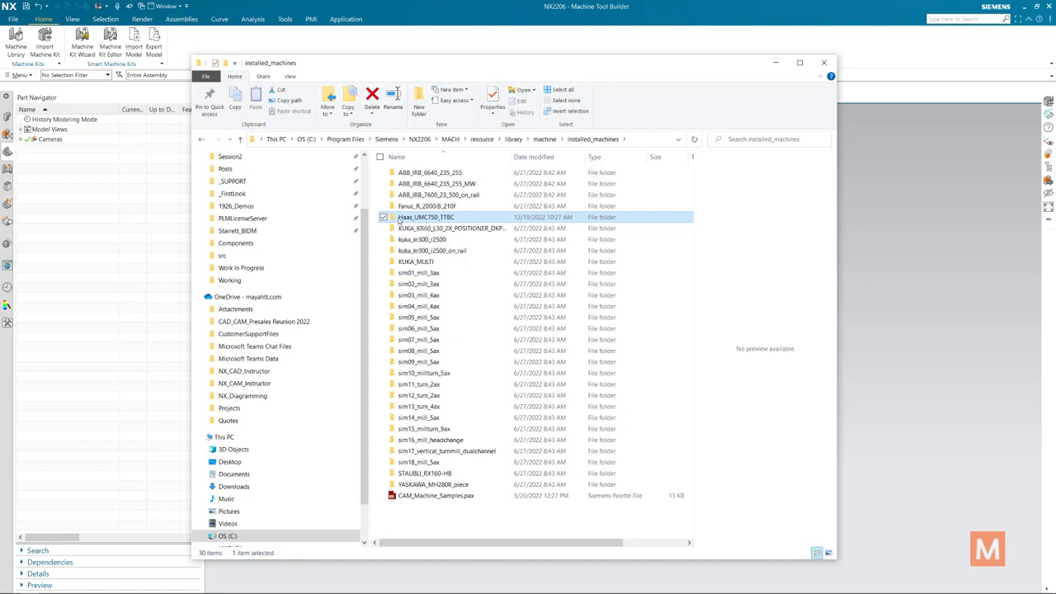
double_click(400, 218)
mouse_move(399, 219)
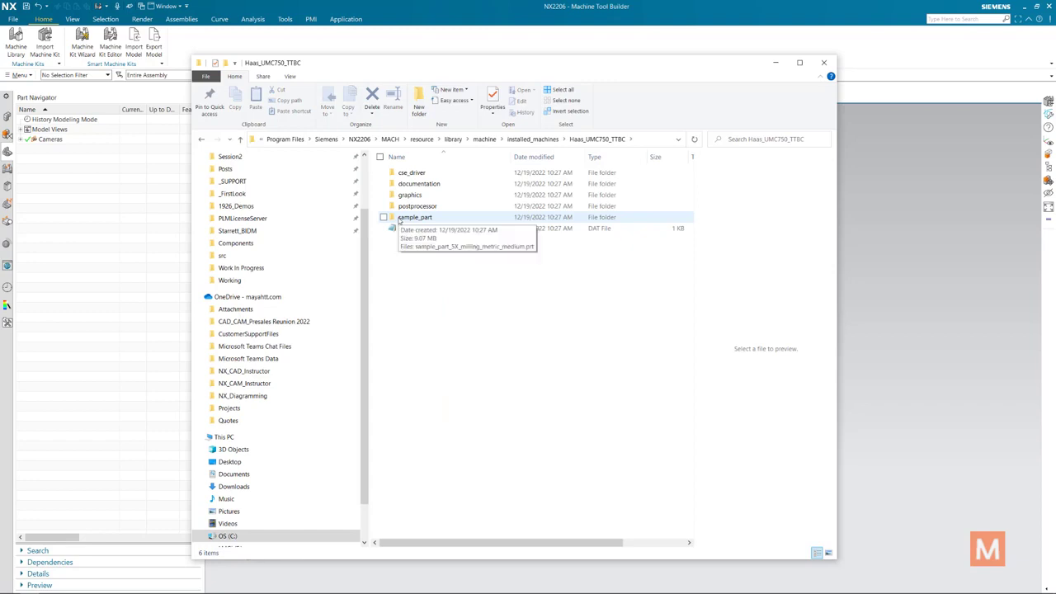
double_click(399, 184)
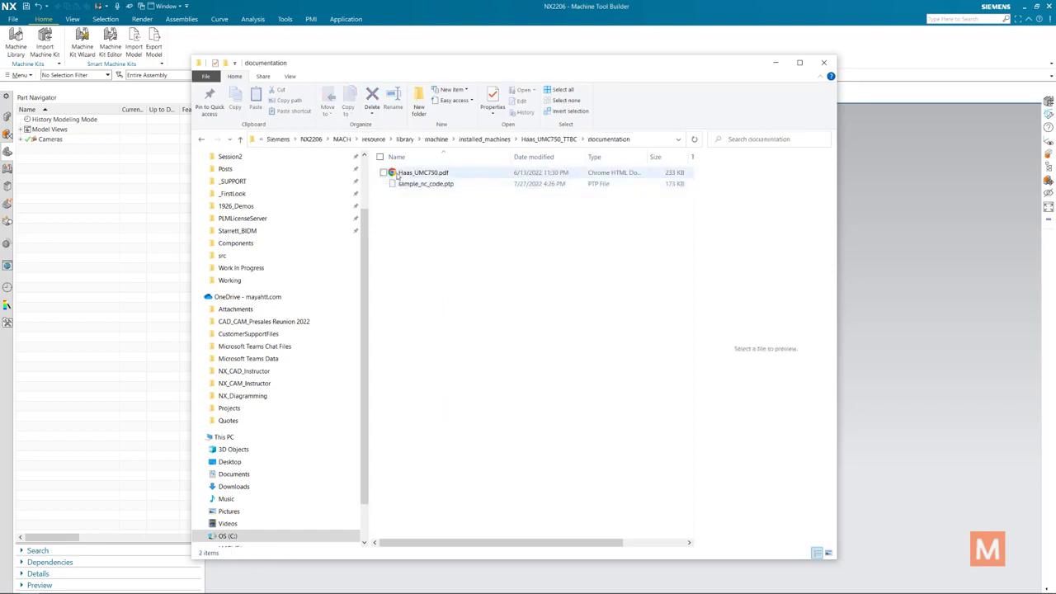
click(399, 174)
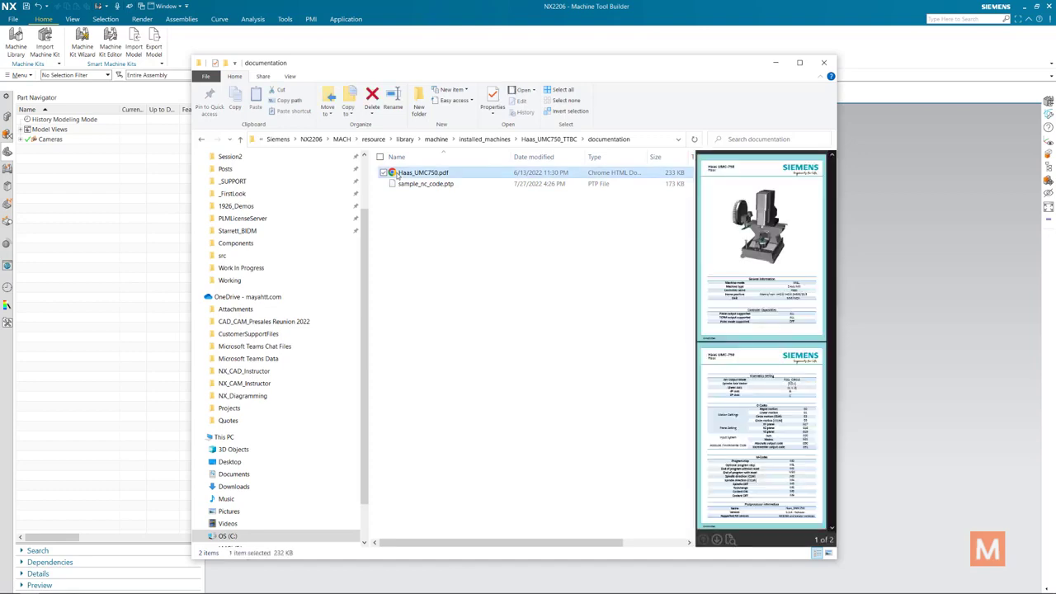
- Look through the kit's graphics folder and its sample_part folder containing the 5X milling sample part
click(548, 138)
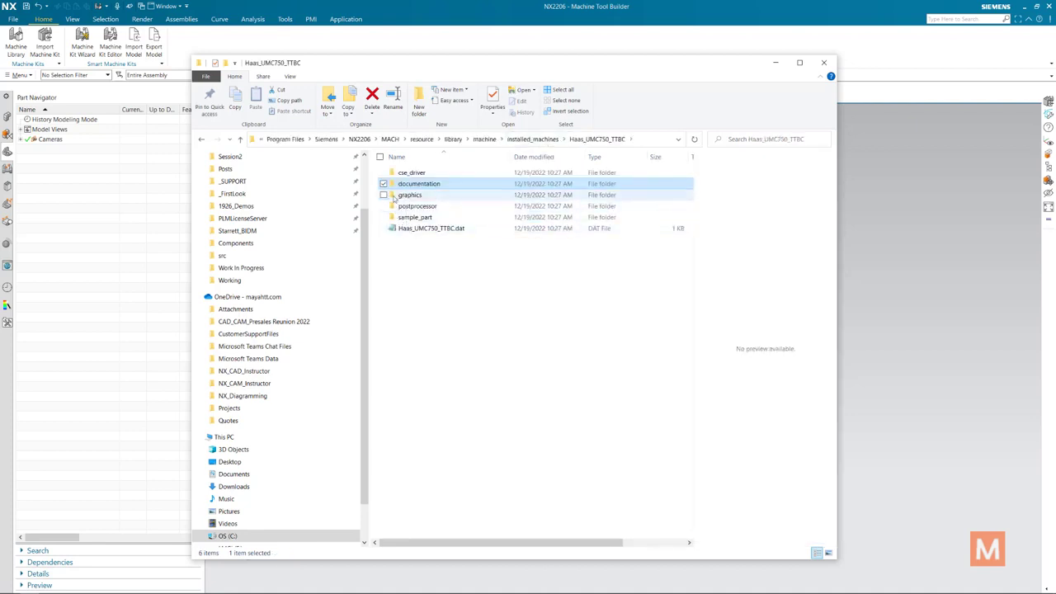
click(394, 197)
double_click(394, 196)
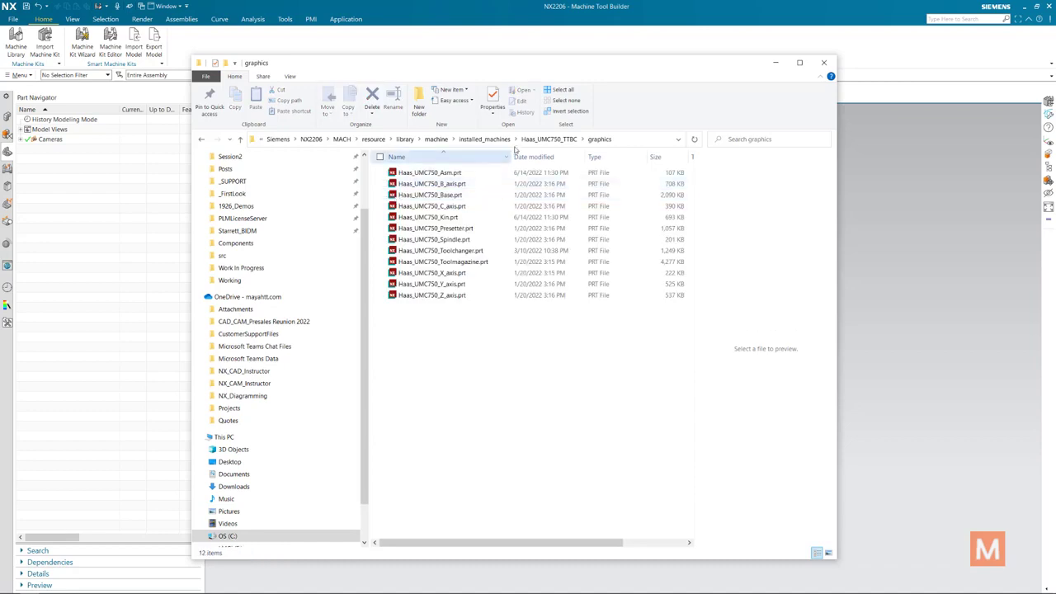
click(538, 140)
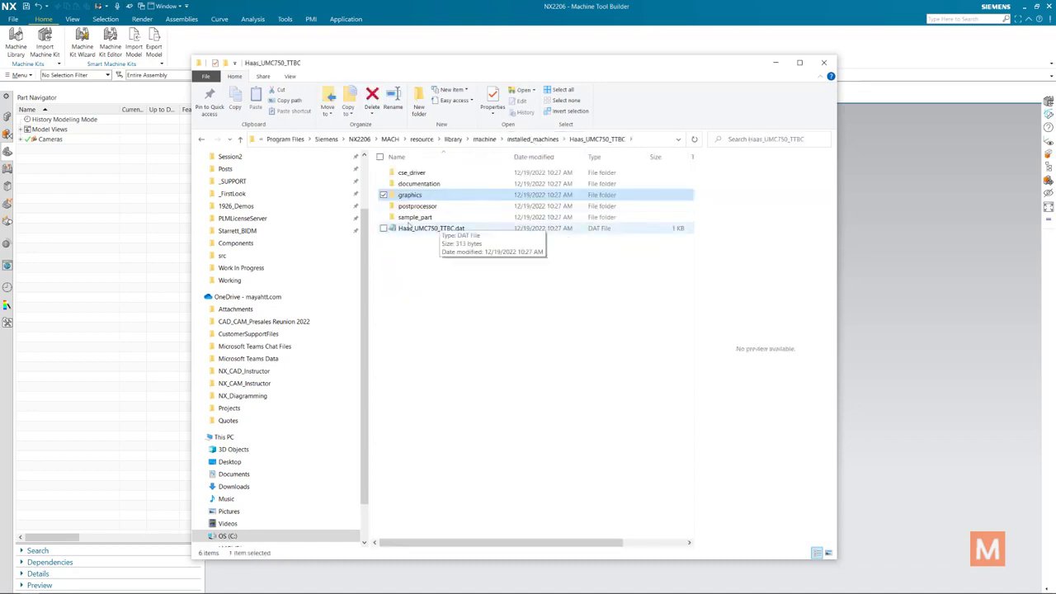
click(395, 217)
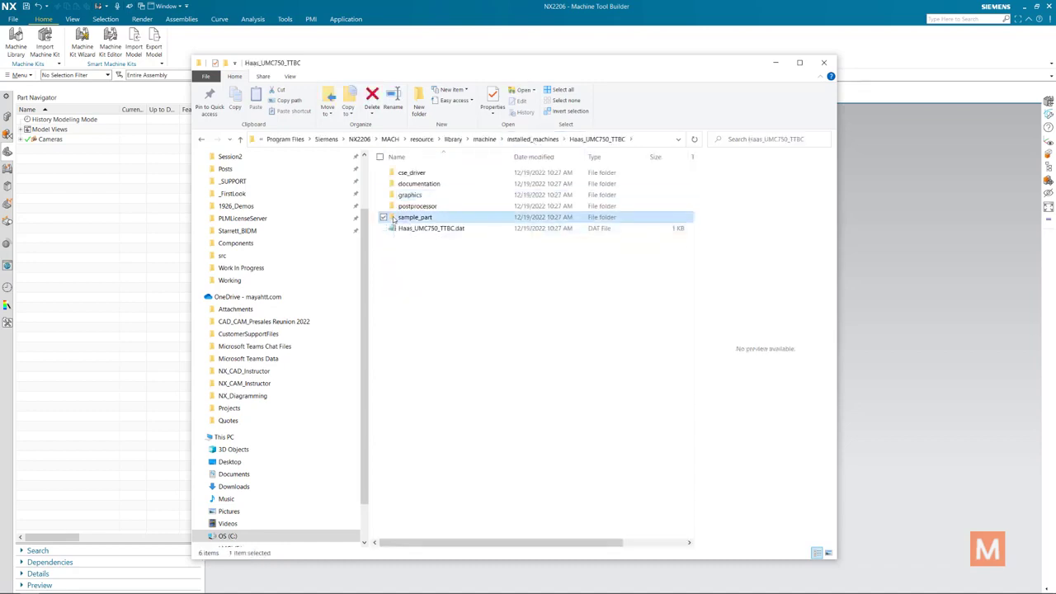
double_click(393, 216)
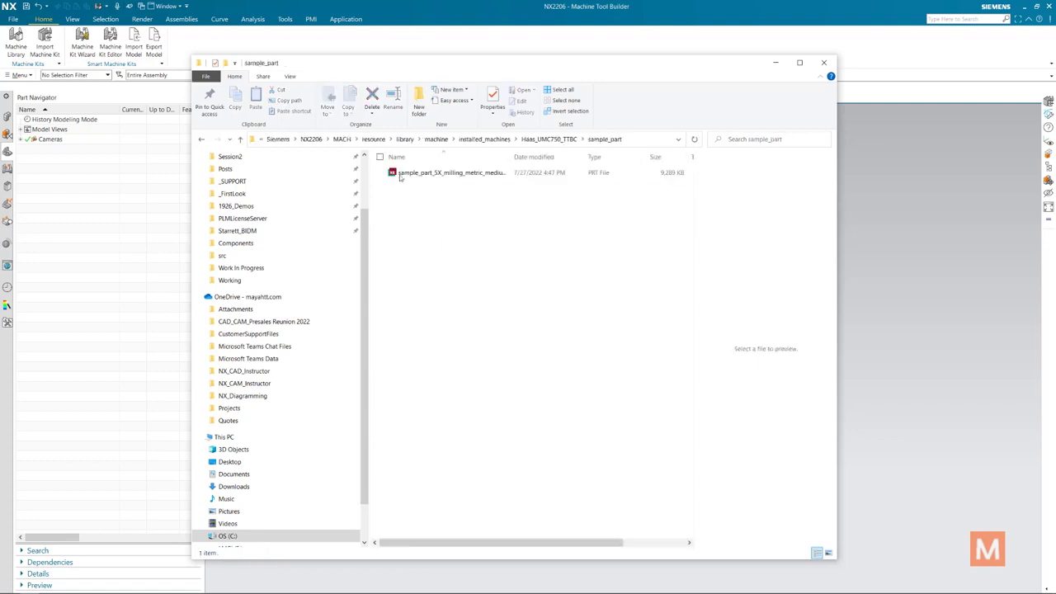
click(397, 175)
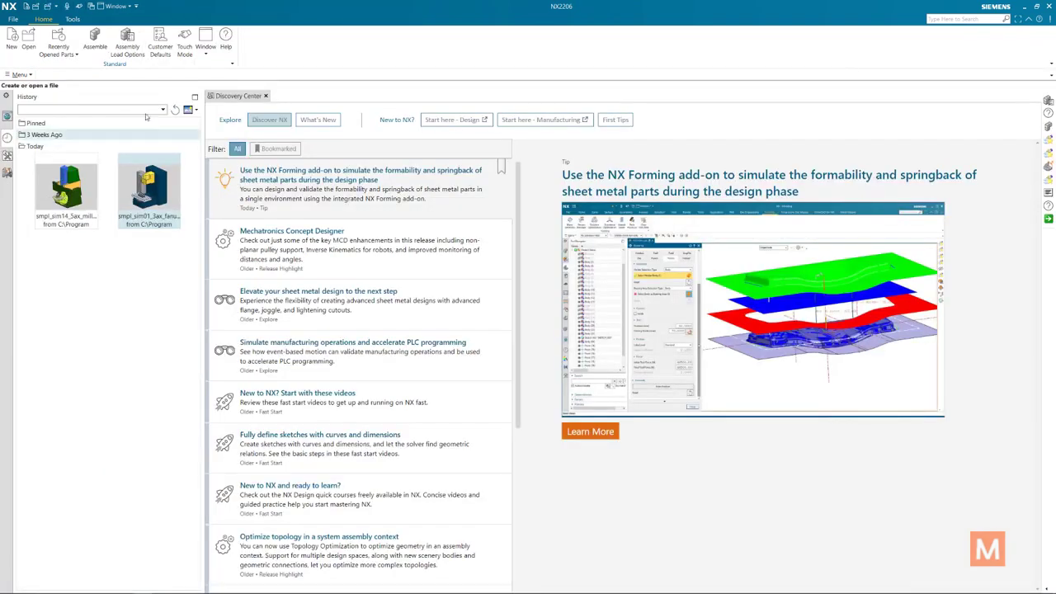
- In NX, open sample_part_5X_milling_metric_medium.prt from the Haas_UMC750_TTBC sample_part folder under installed_machines
click(30, 45)
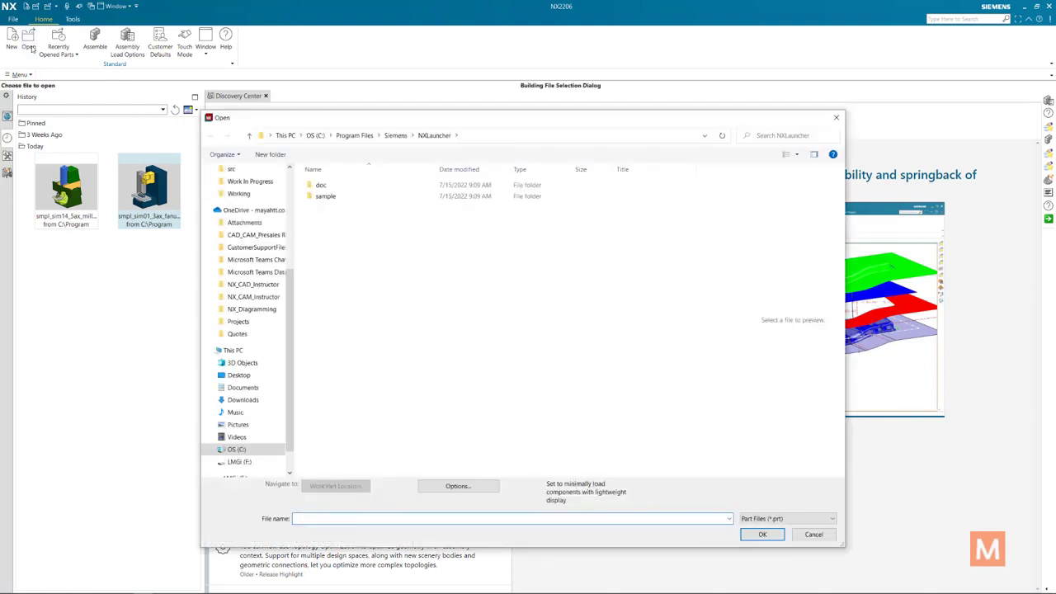
text(C:\Program Files\Siemens\NX2206\MACH\resource\library\machine\installed_machines\)
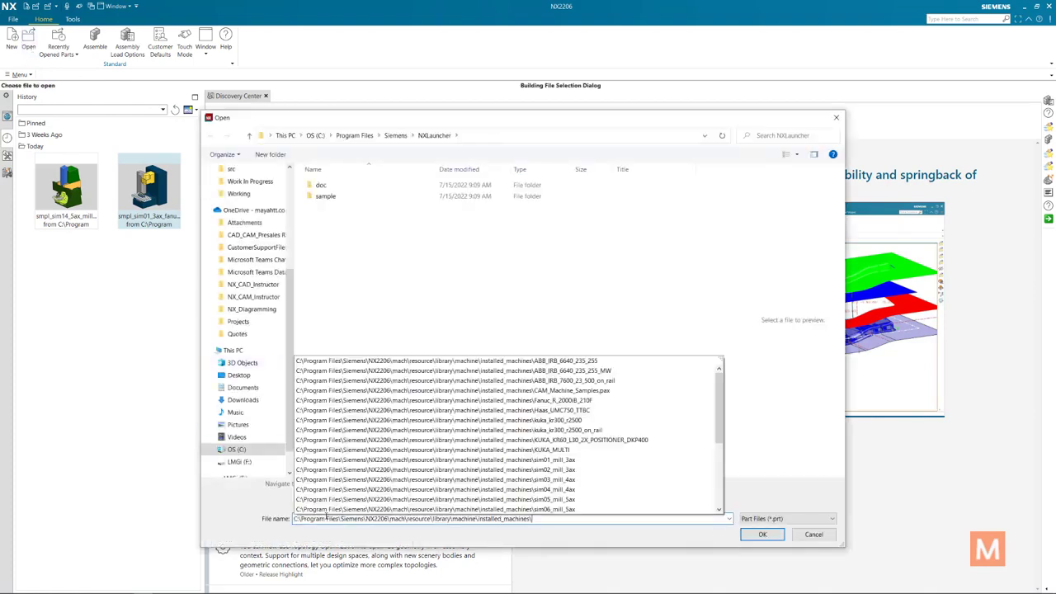
key(Return)
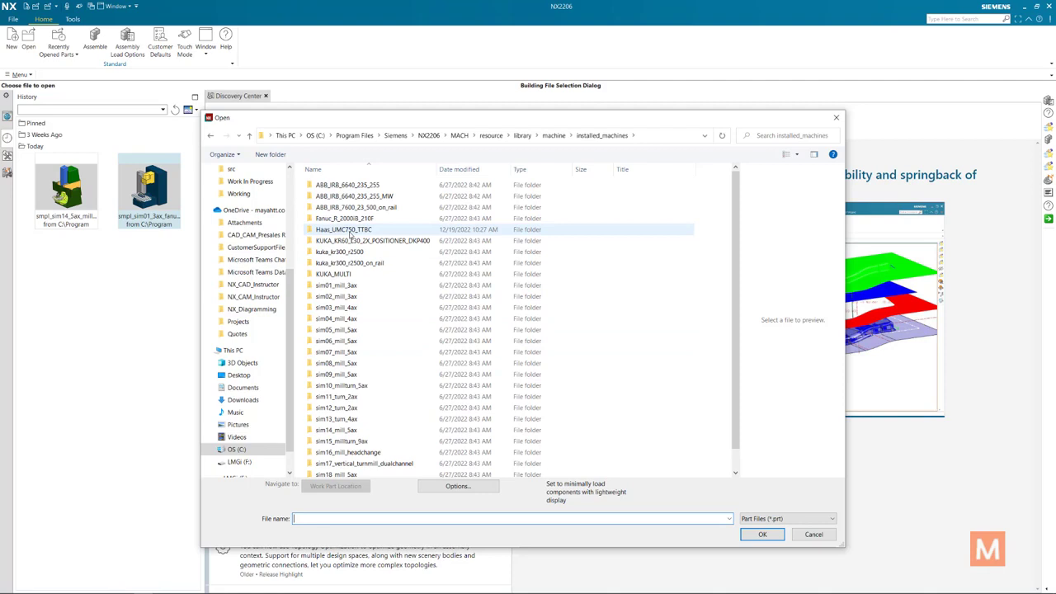
double_click(343, 229)
double_click(350, 231)
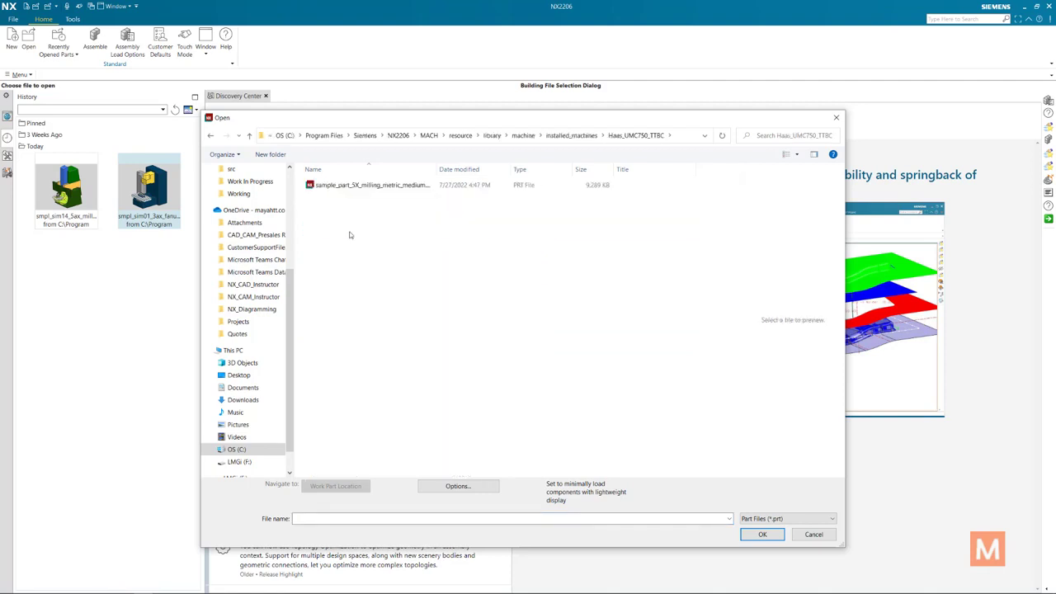
click(332, 188)
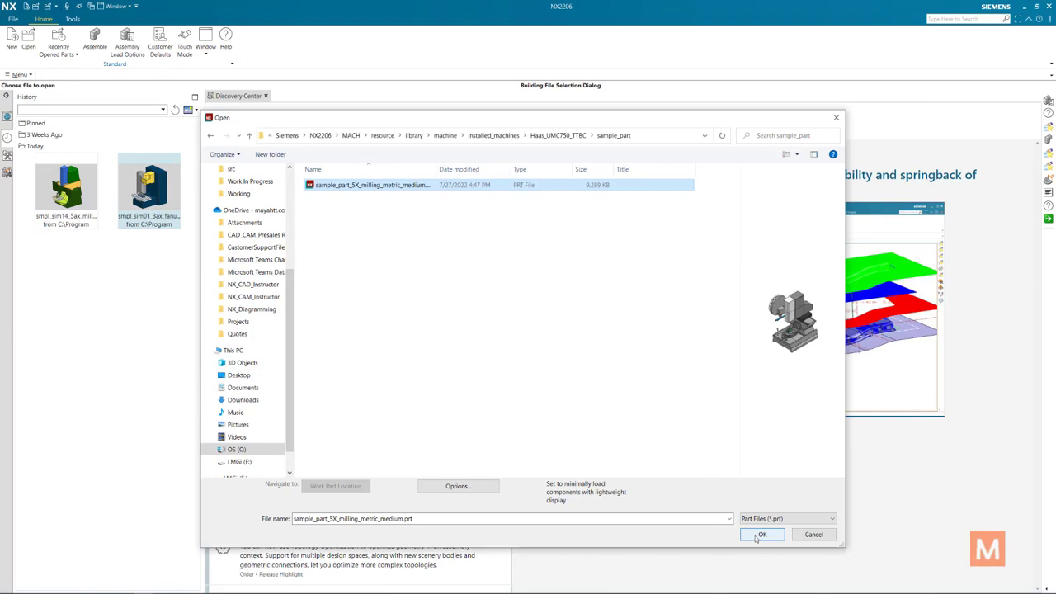
click(759, 534)
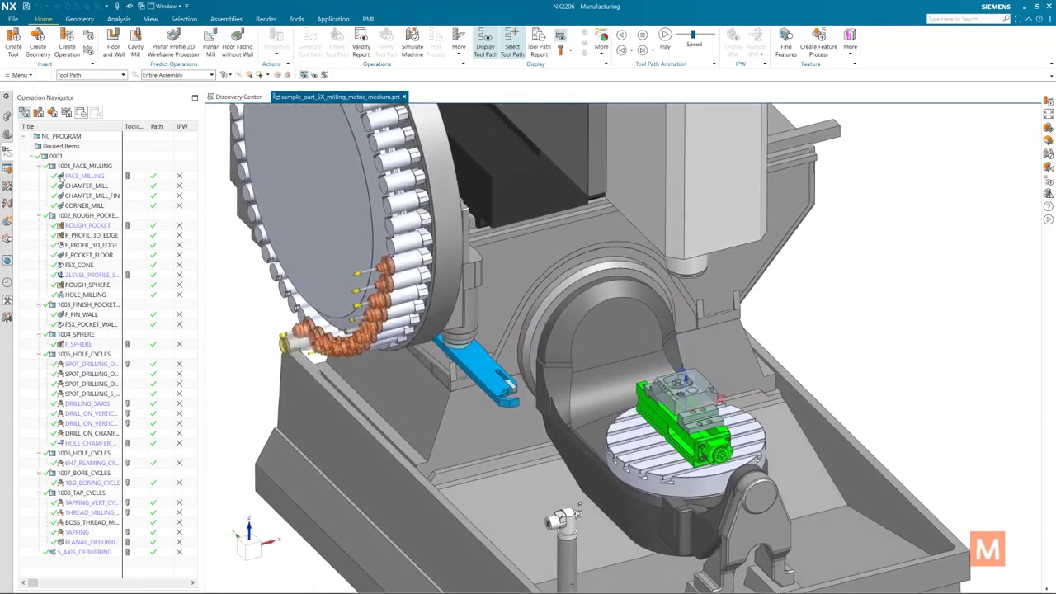
- Display the FACE_MILLING operation's tool path and collapse the 1001 face milling and 1002 rough pocket program groups
click(61, 176)
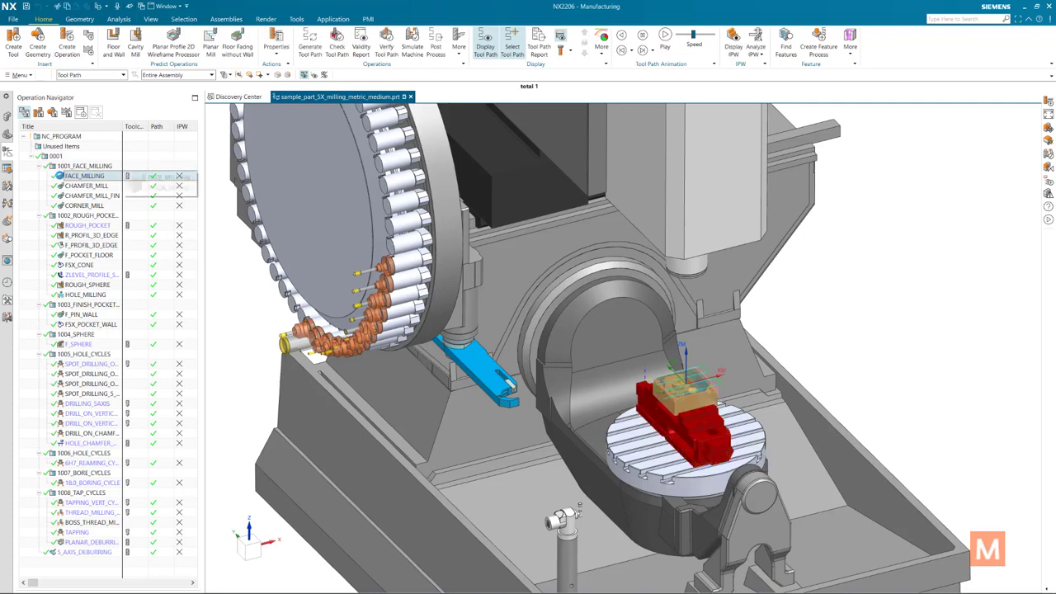
click(40, 166)
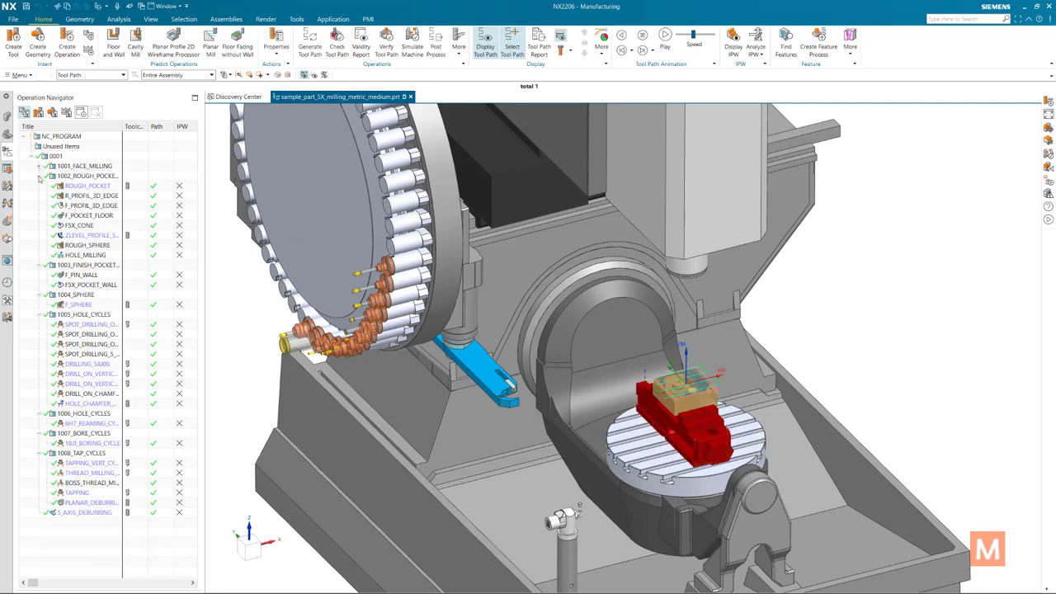
click(39, 175)
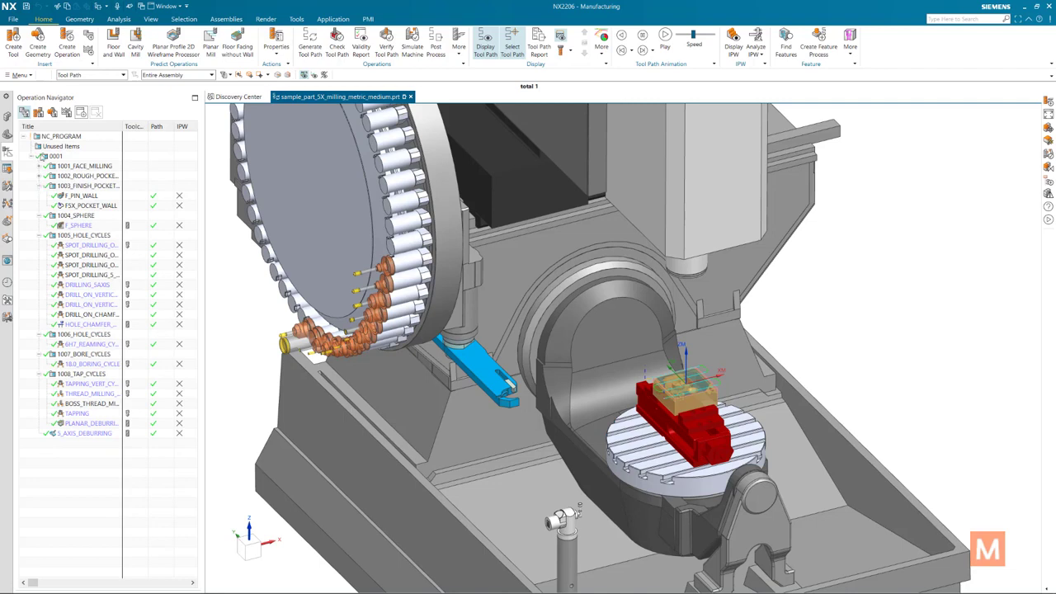
- Start a machine simulation of program 0001 and set it to Machine Code Based Simulation
click(47, 156)
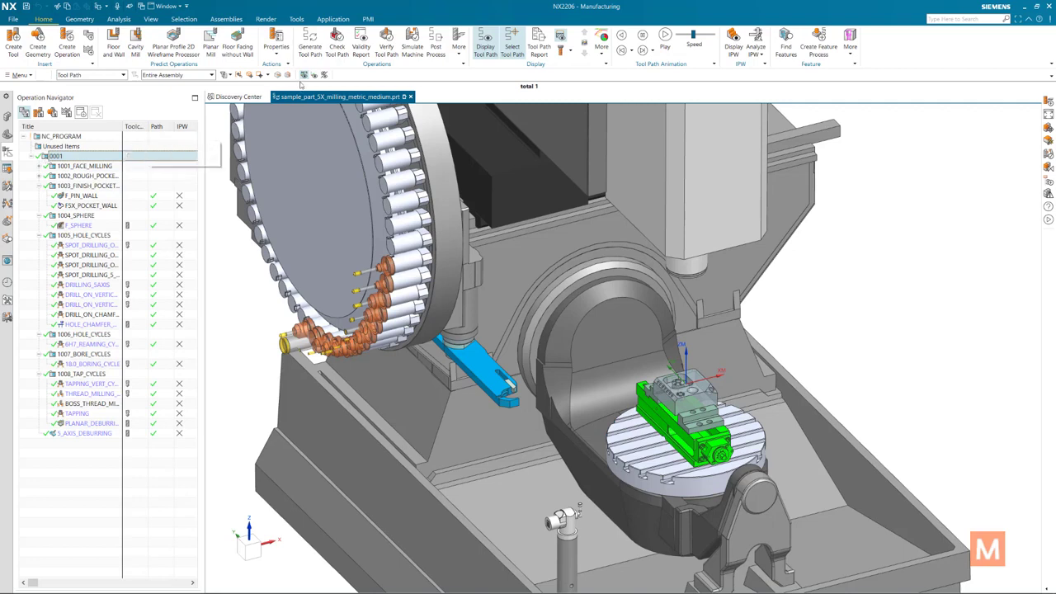
click(413, 46)
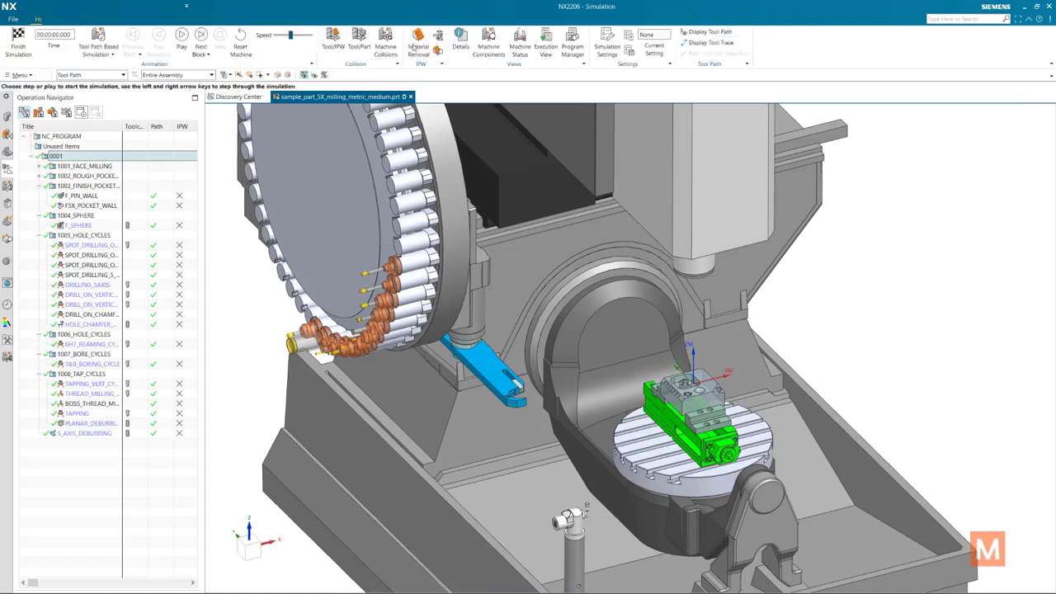
click(105, 54)
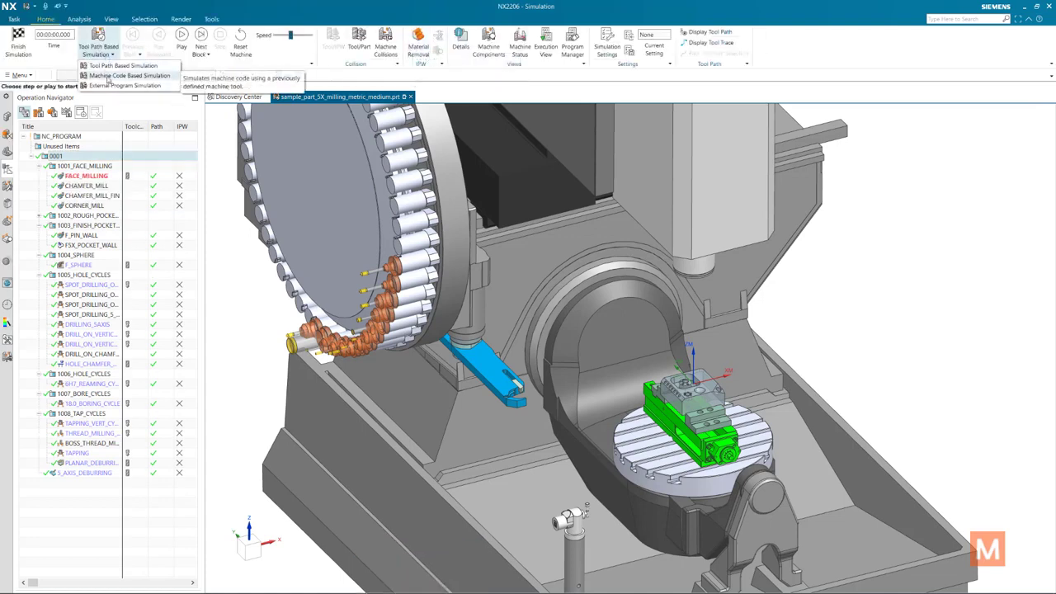
click(108, 77)
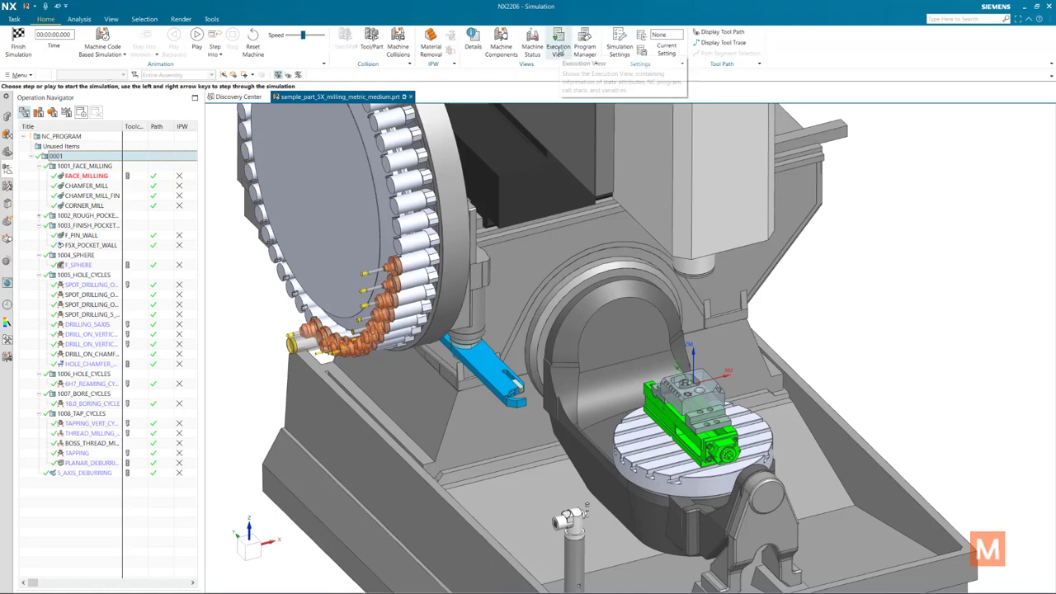
- Show the Execution View, place it clear of the machine model and review the posted NC program
click(558, 50)
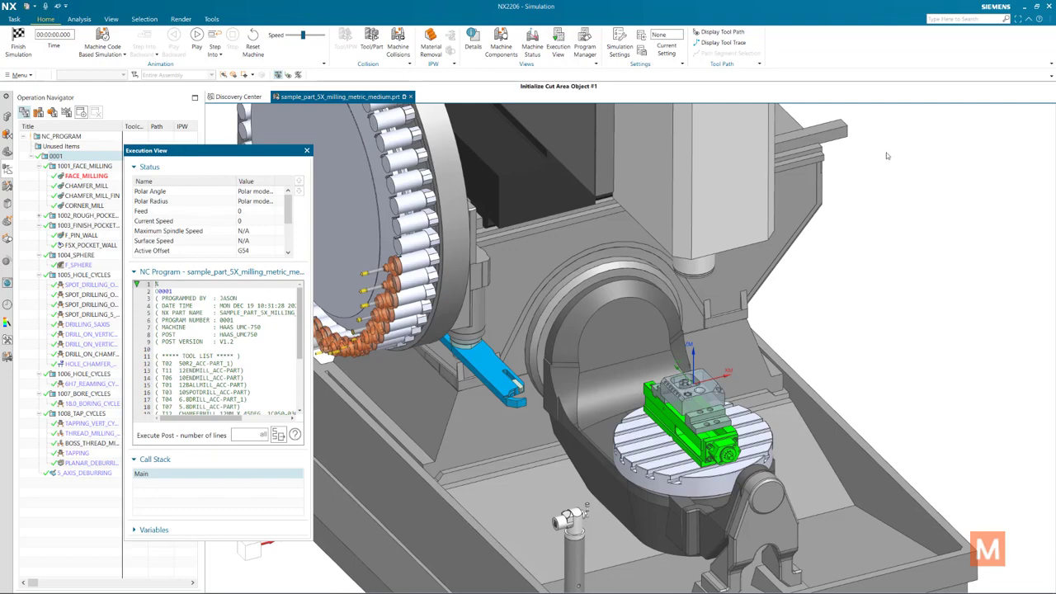
drag(221, 151, 963, 118)
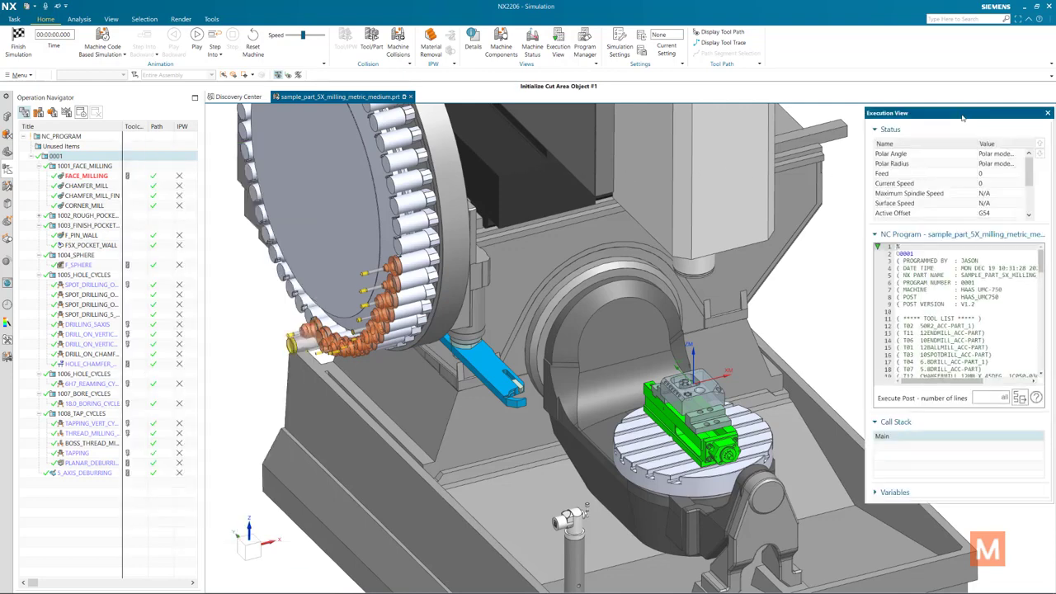
scroll(963, 285, down, 6)
scroll(963, 284, down, 2)
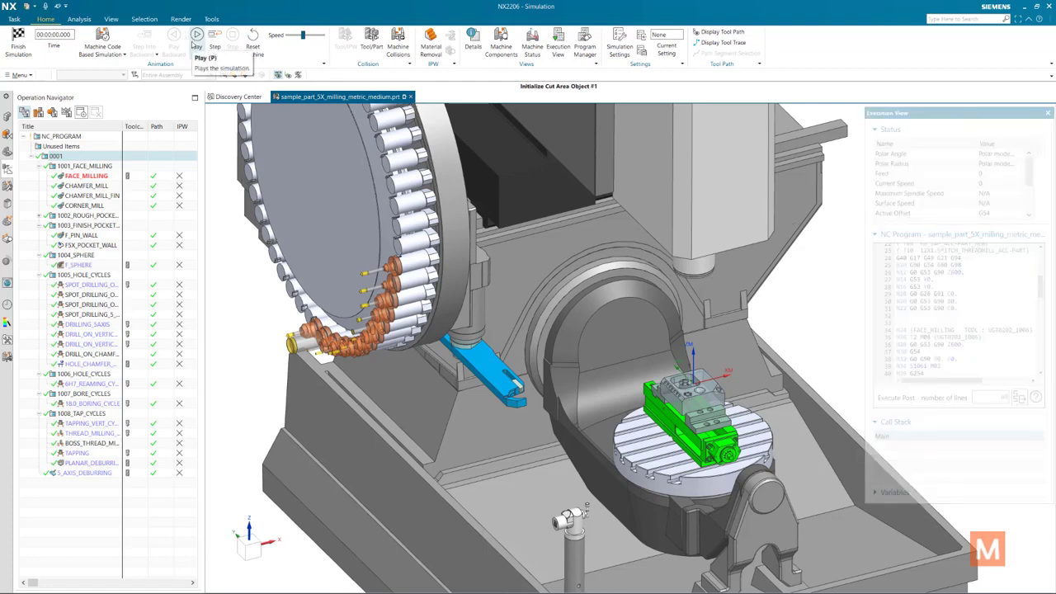
- Play the simulation with tool trace display and material removal enabled, raising the animation speed close to maximum
click(719, 43)
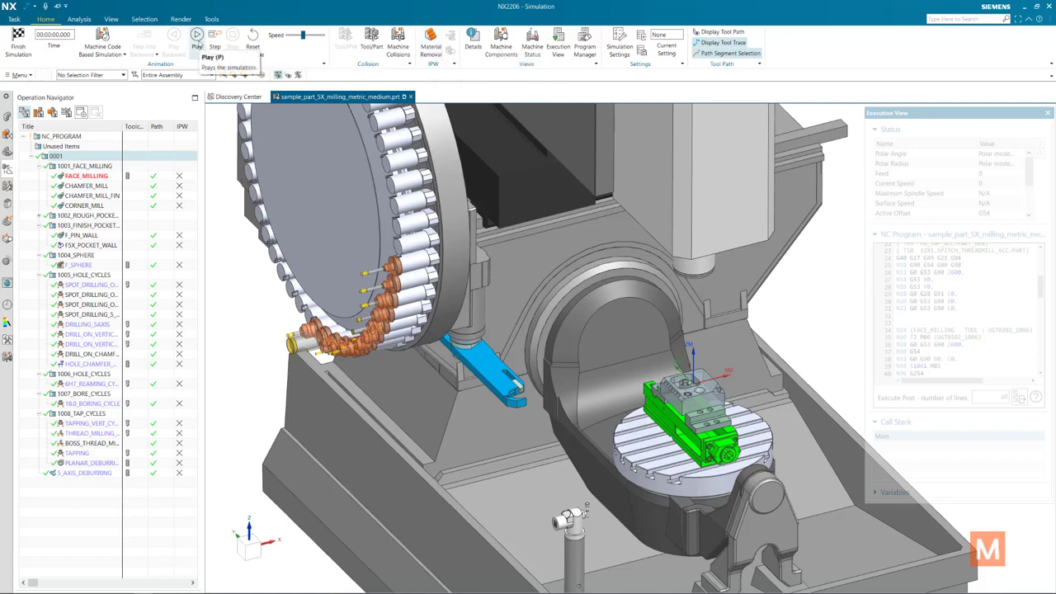
click(198, 41)
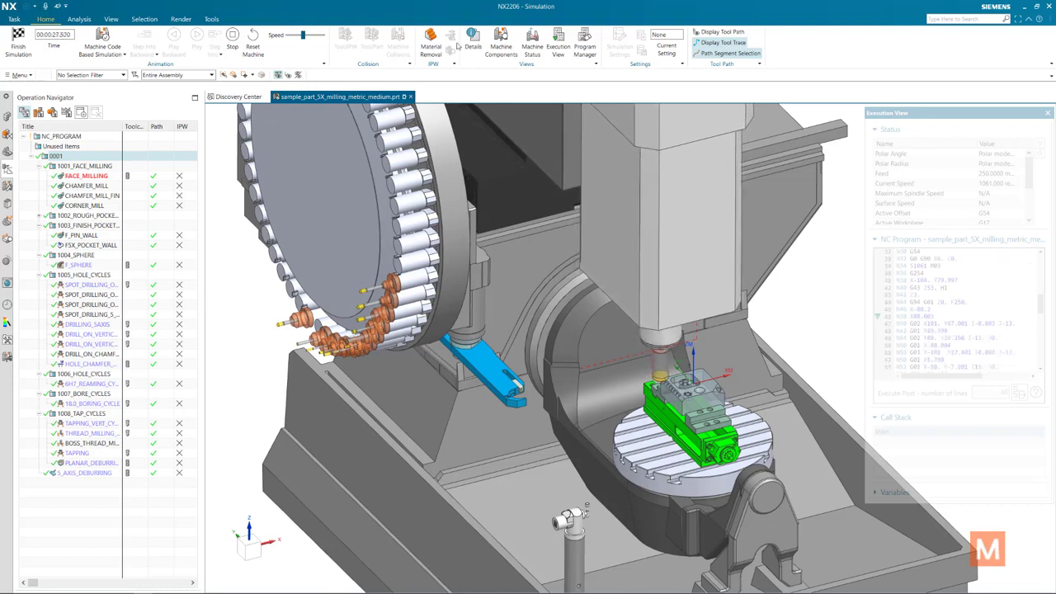
click(432, 43)
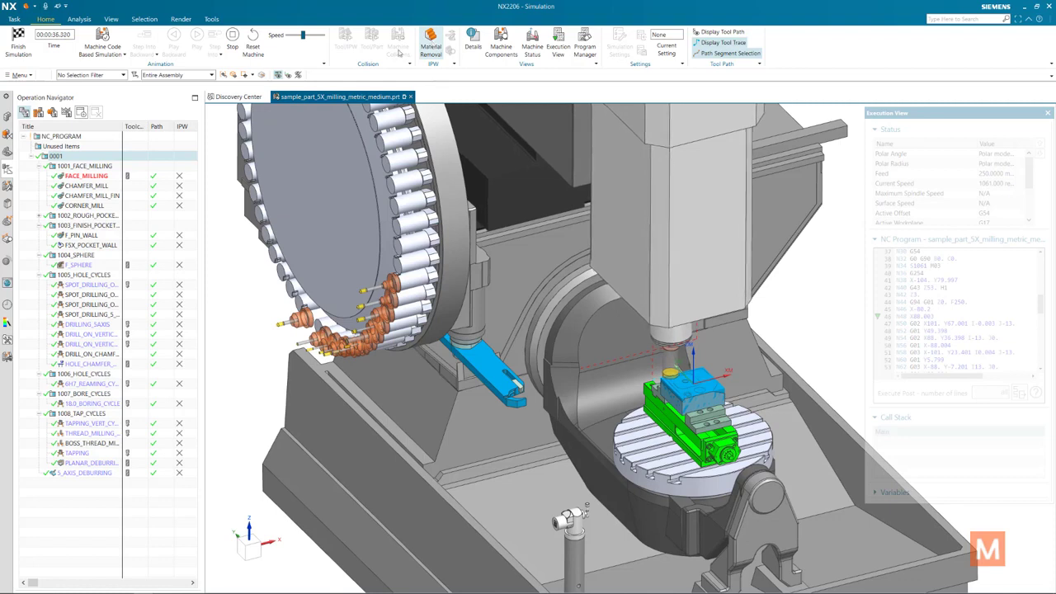
drag(303, 34, 322, 38)
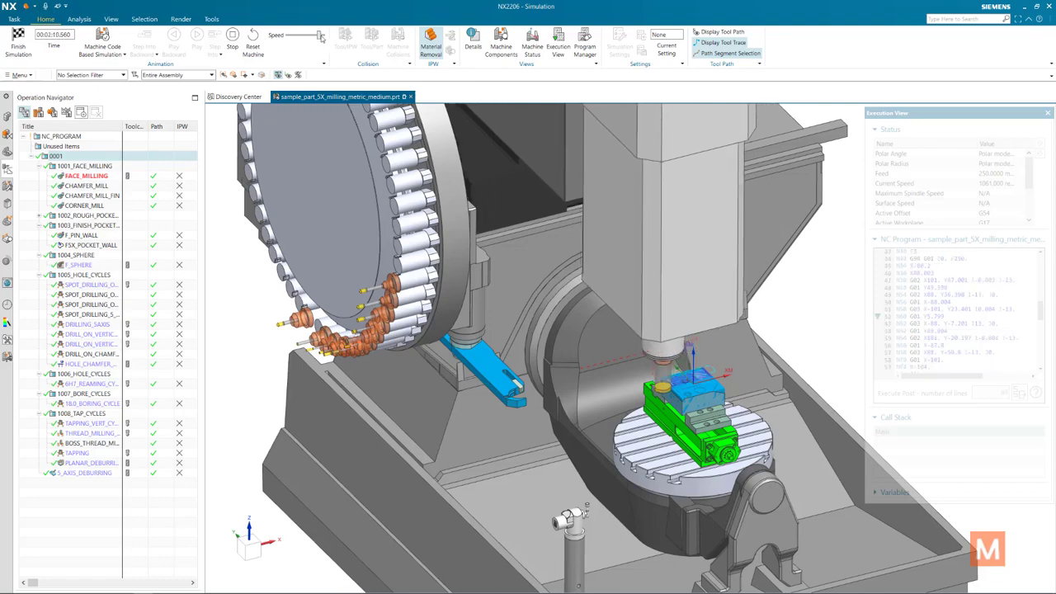